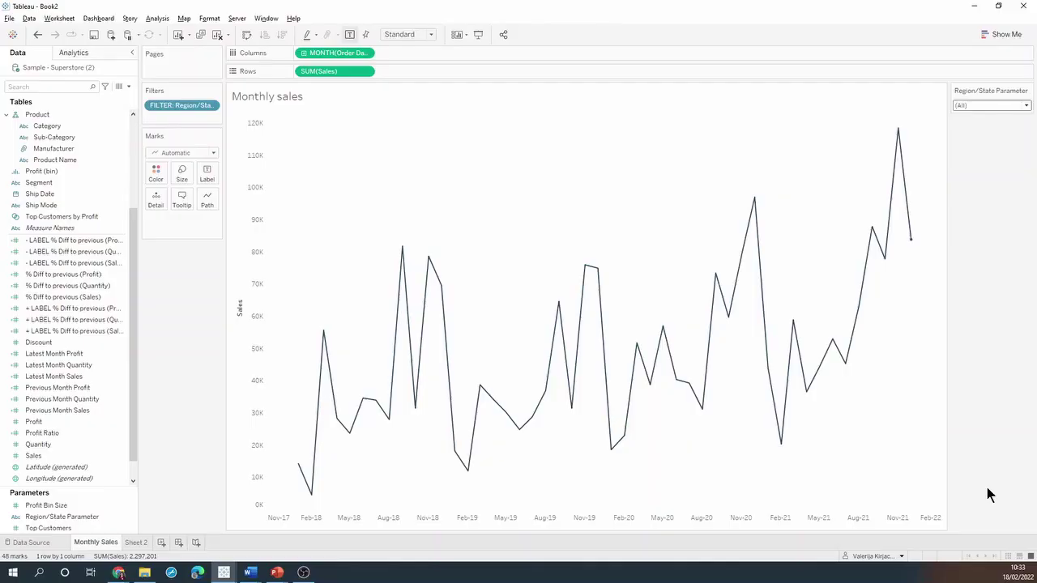
Step: Preview the Region/State Parameter choices in Book2, then switch to the Book3 workbook
left_click(1026, 106)
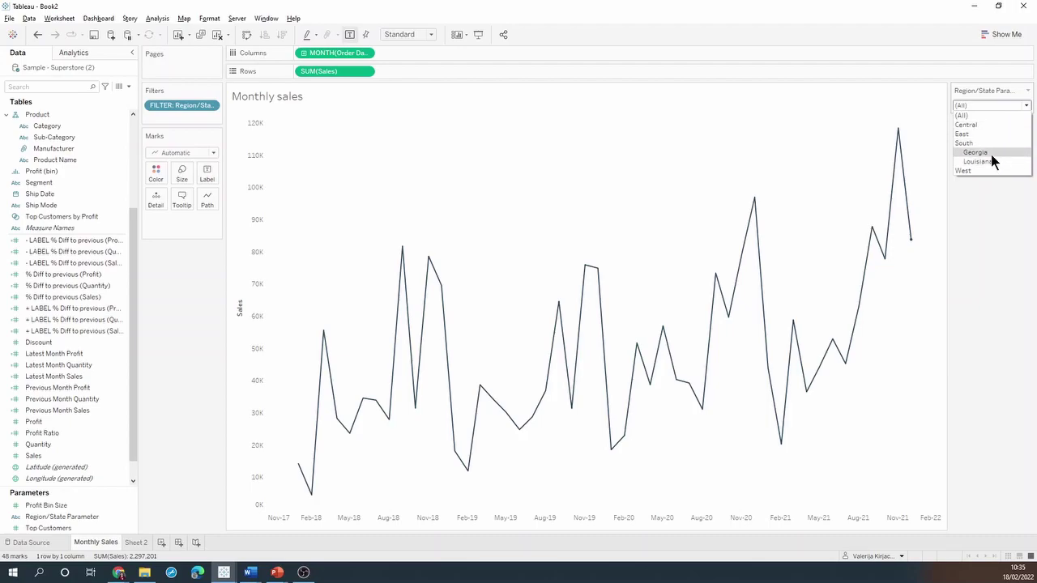
key("Escape")
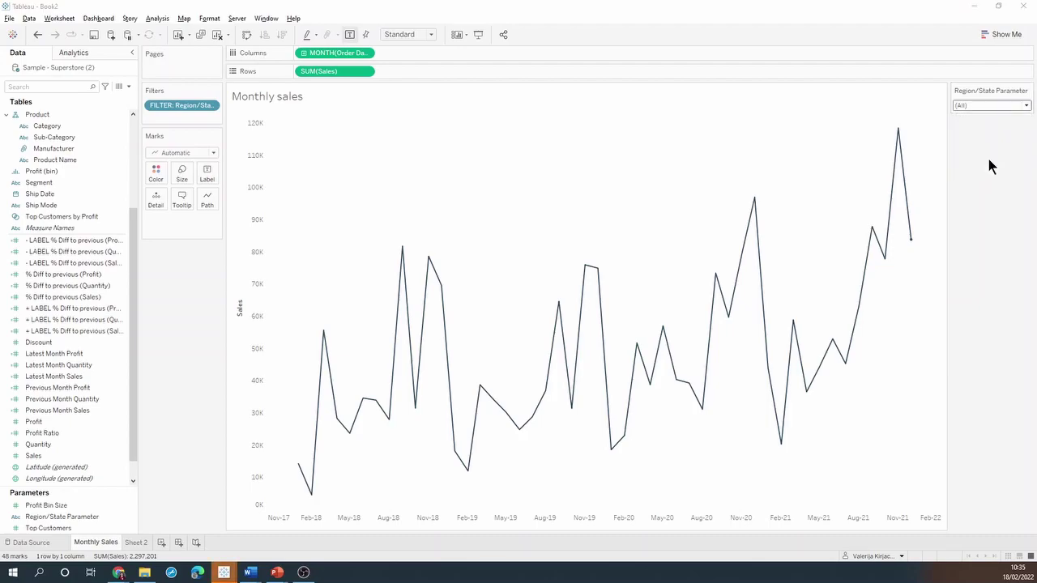
key("alt+Tab")
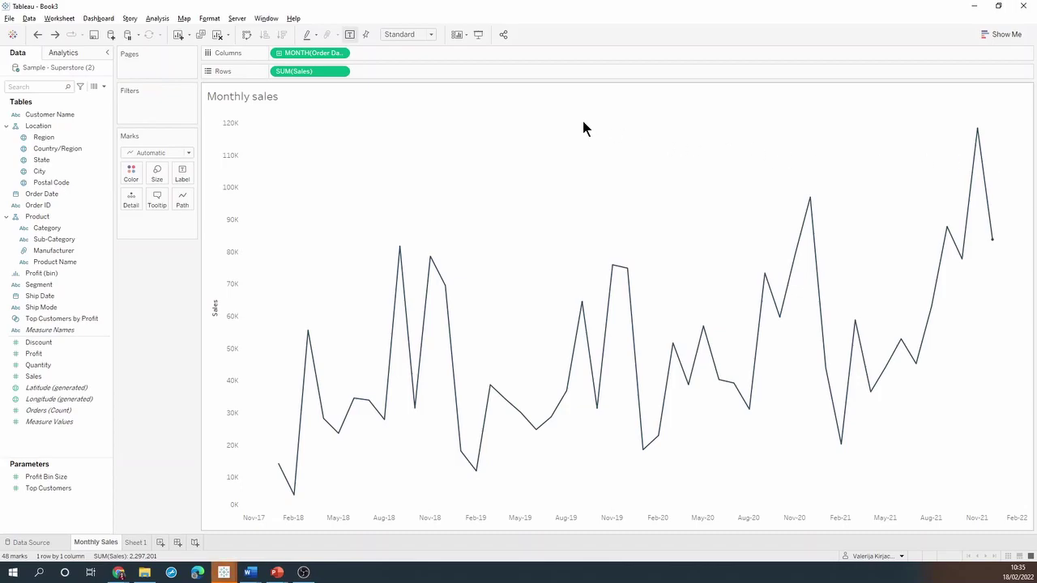
Step: Create a String parameter named 'Region/State Parameter' with allowable values set to List
left_click(103, 87)
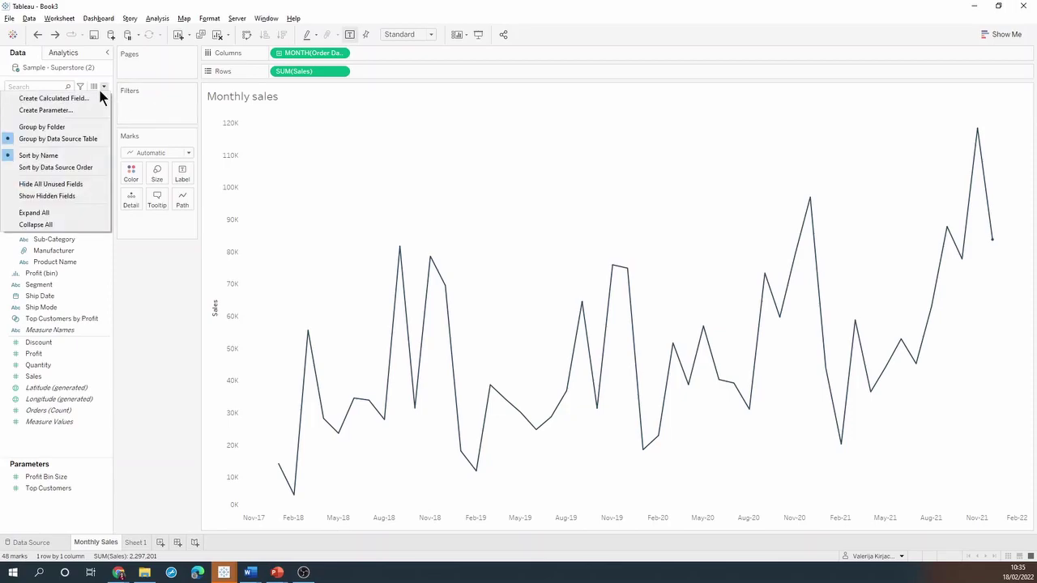
left_click(87, 108)
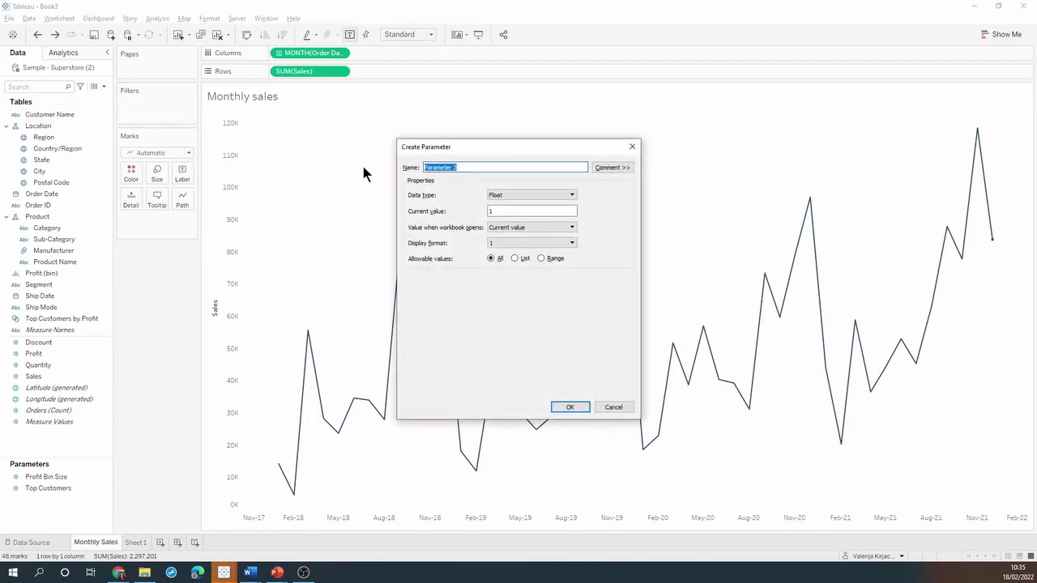
type("Region/State Parameter")
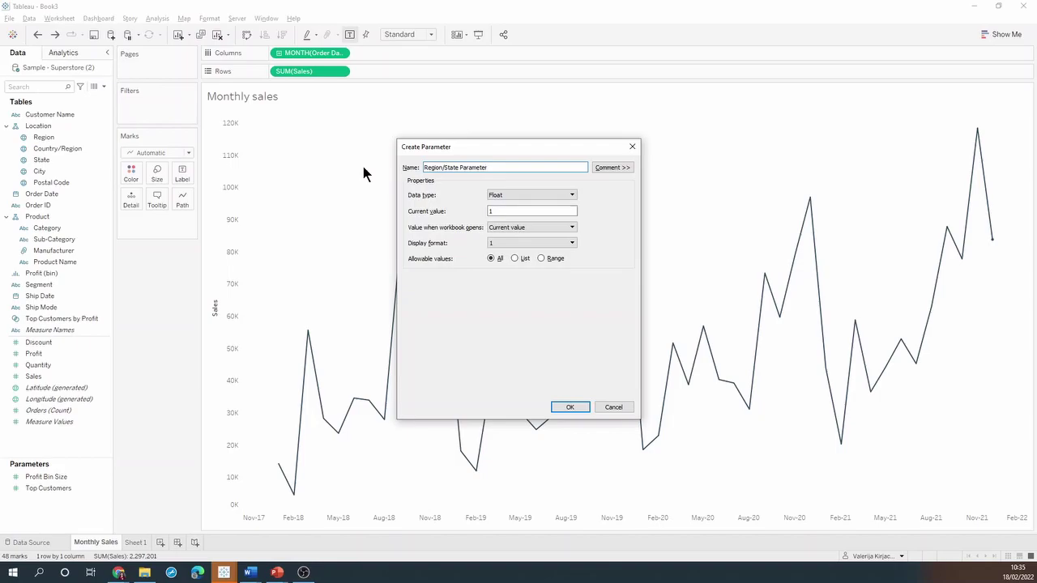
left_click(545, 196)
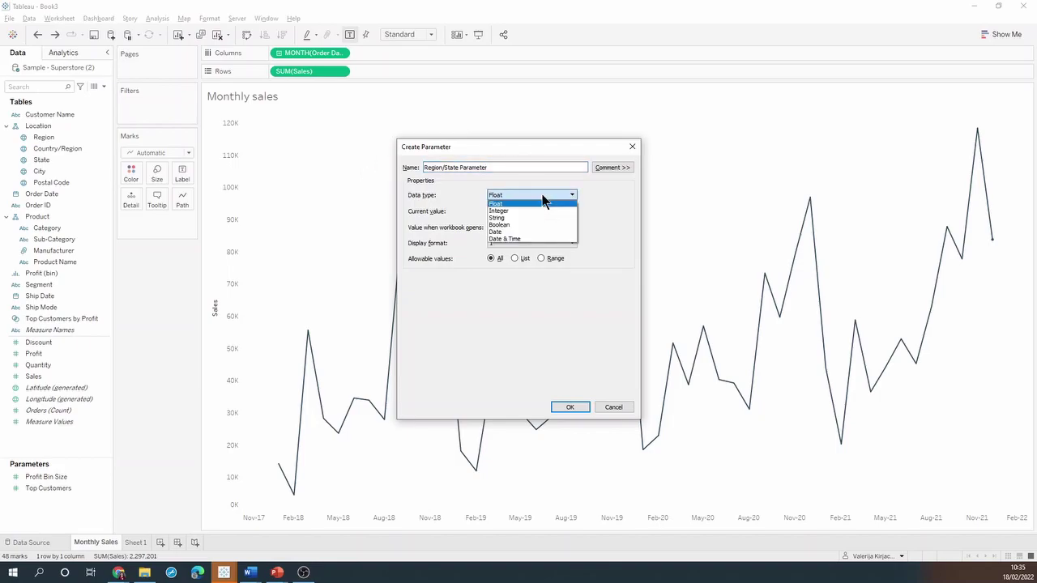
left_click(523, 219)
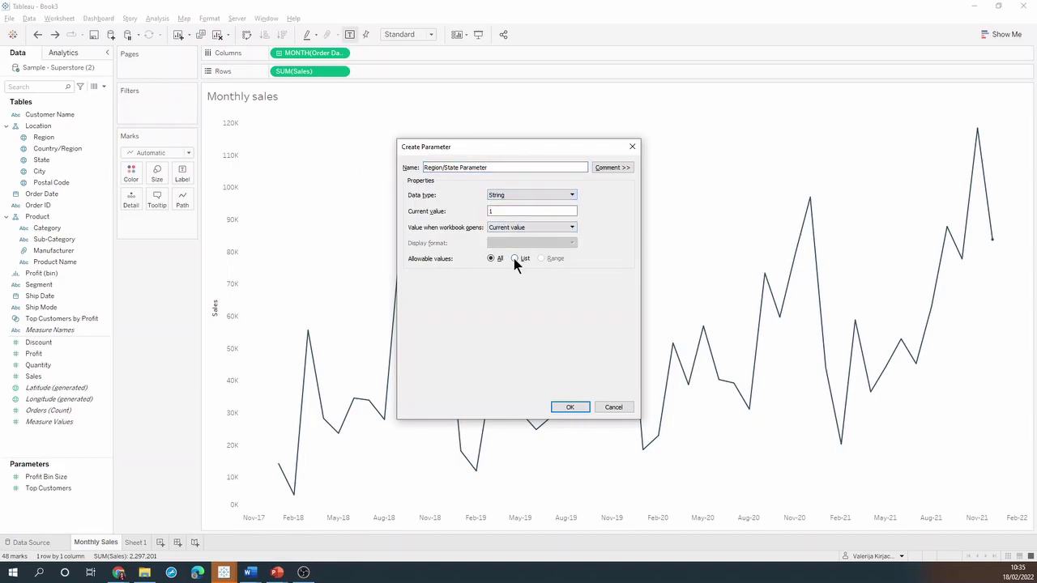
left_click(514, 259)
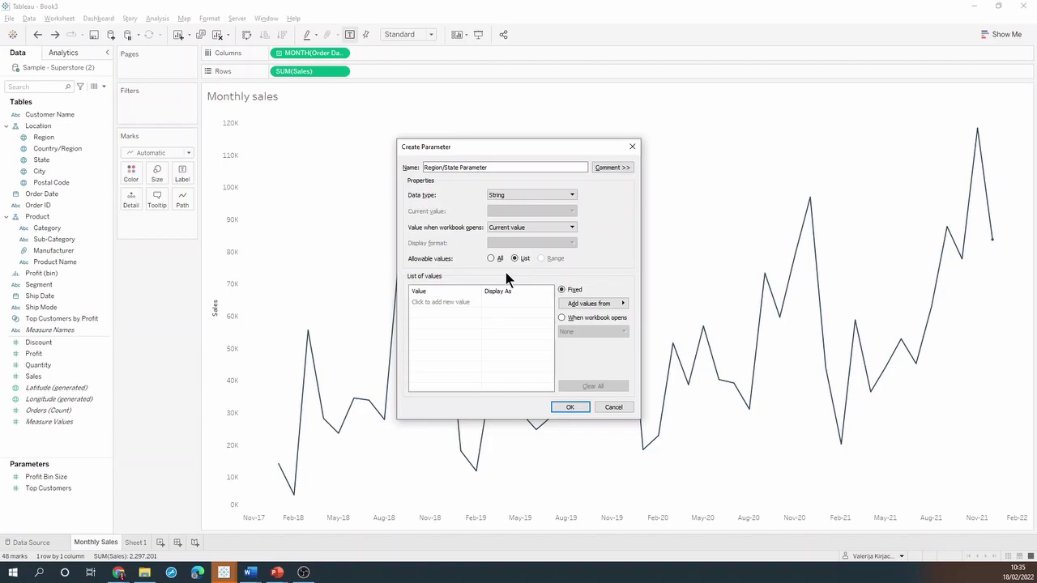
Step: Fill the list from Region, add (All) at the top, and make (All) the current value
left_click(618, 304)
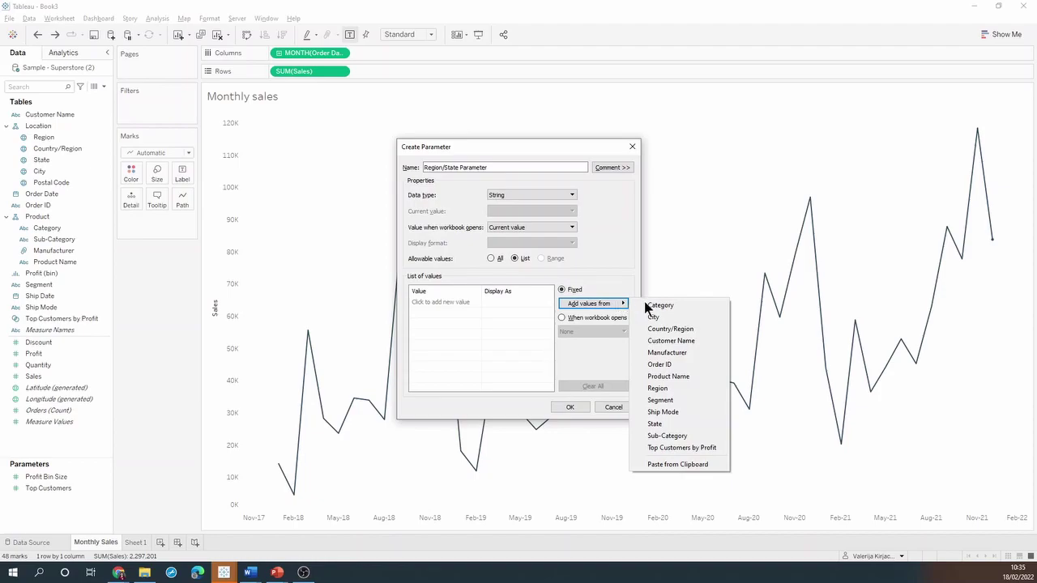
left_click(657, 389)
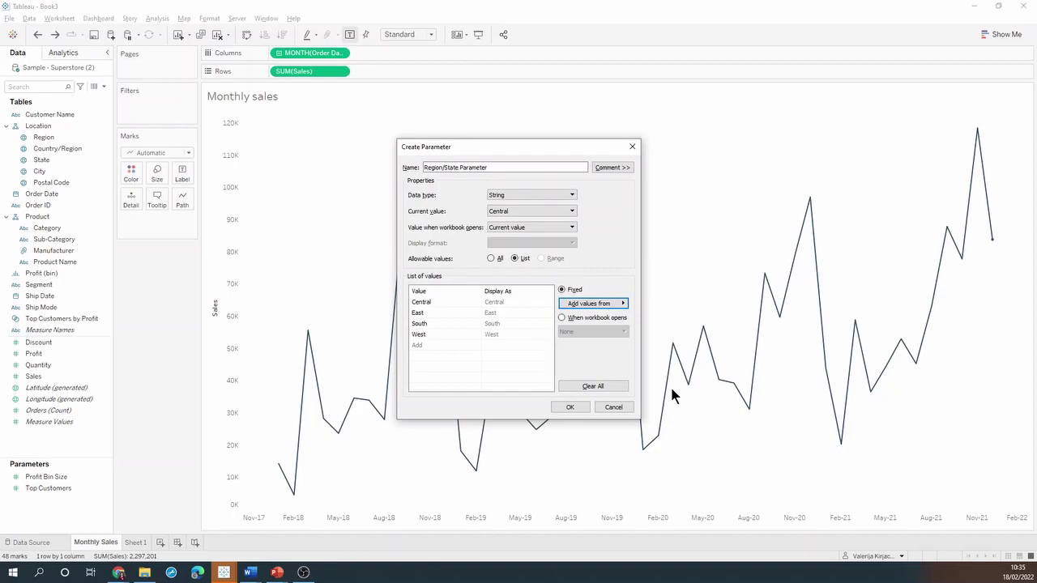
left_click(439, 345)
type("(All)")
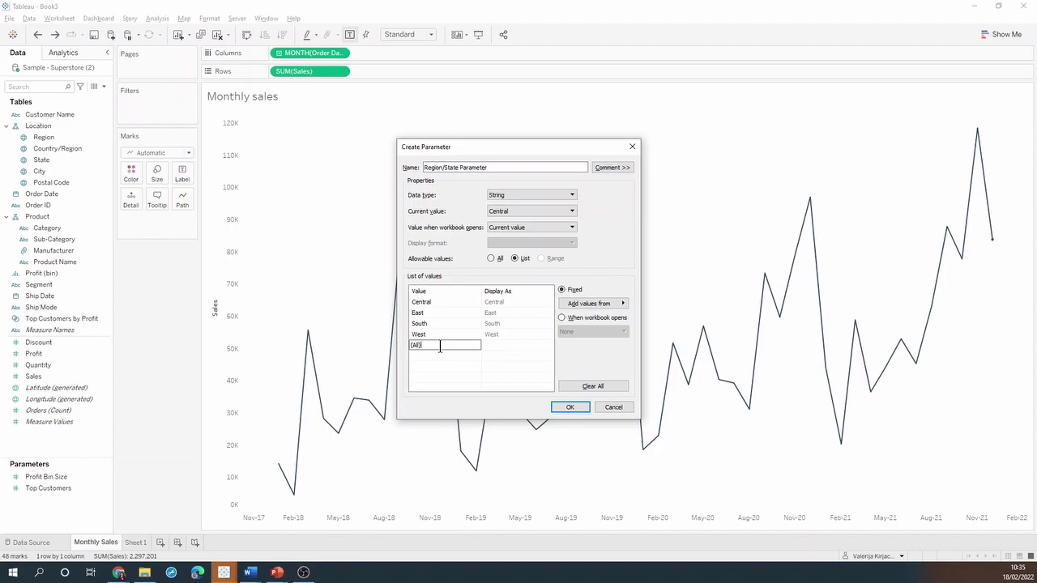
key("Return")
left_click_drag(420, 346, 425, 305)
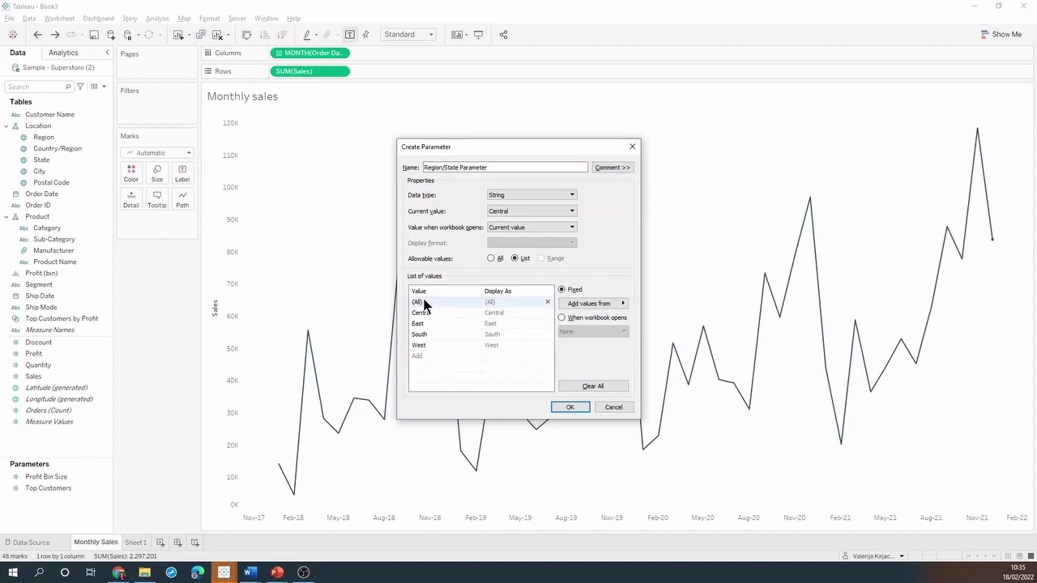
left_click(540, 210)
left_click(525, 232)
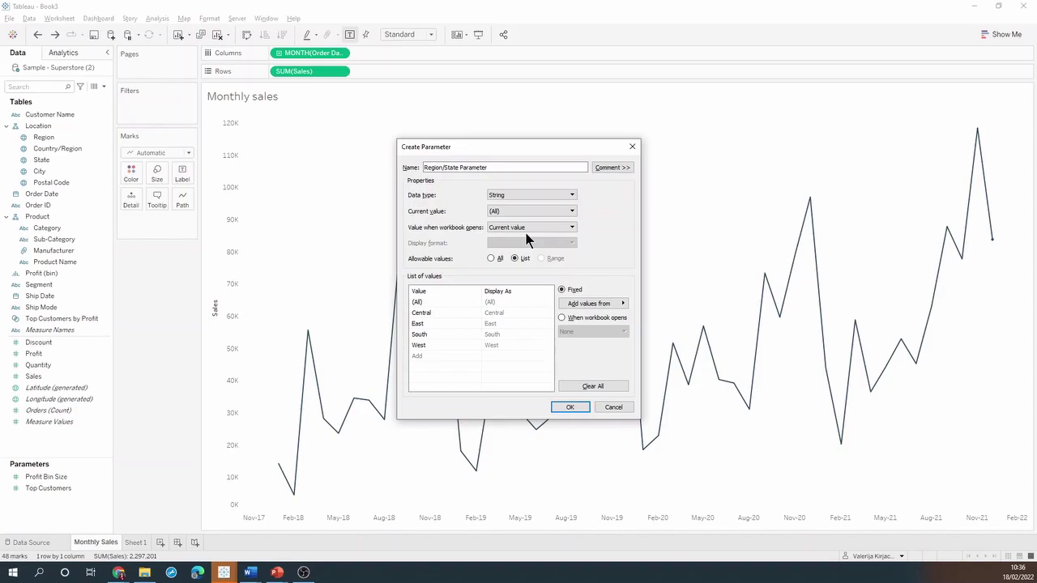
Step: Add Georgia and Louisiana as list values and move them above West
left_click(434, 355)
type("Georgia")
key("Return")
type("Louisiana")
left_click(436, 350)
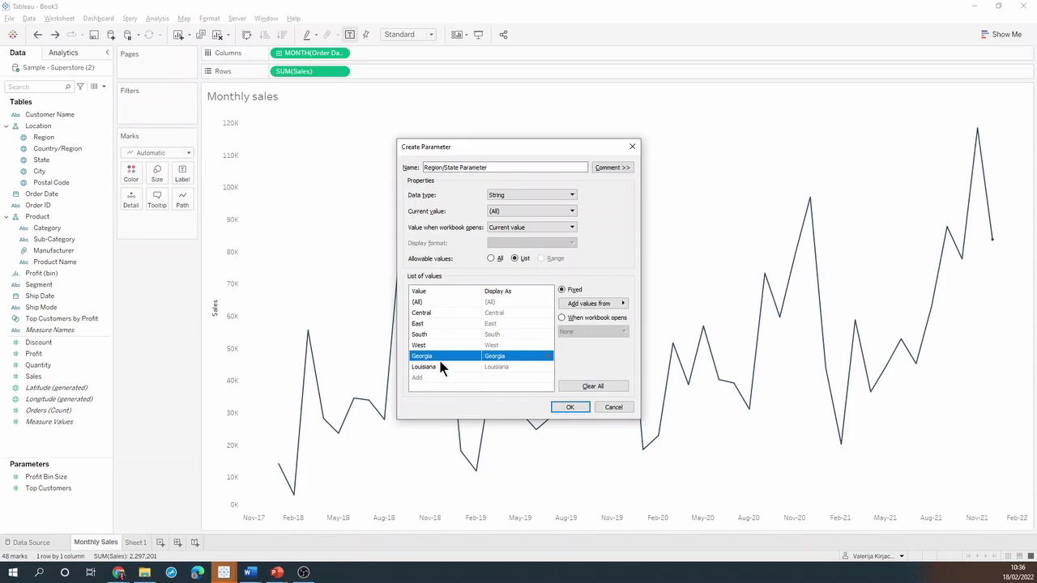
left_click(440, 363, "shift")
left_click_drag(440, 364, 437, 341)
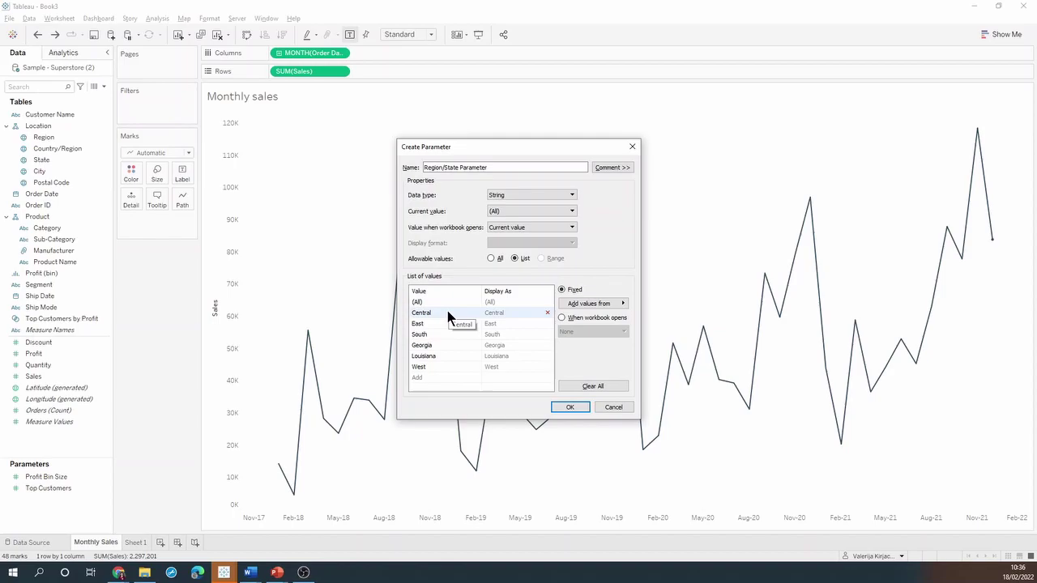
Step: Edit Georgia's display name, then switch to Chrome's 'whitespace character' search
double_click(498, 347)
left_click(501, 344)
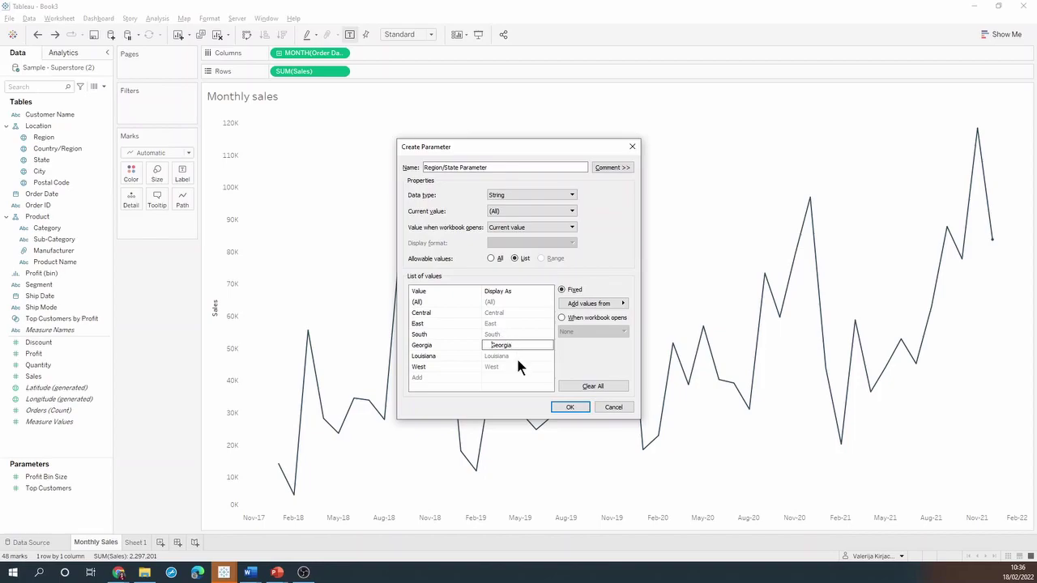
left_click(517, 359)
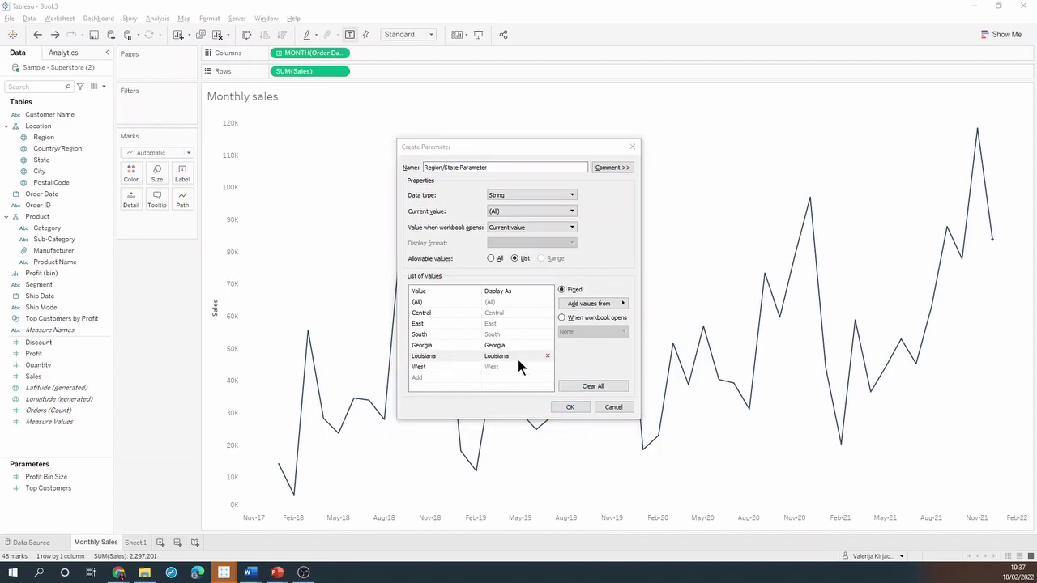
key("alt+Tab")
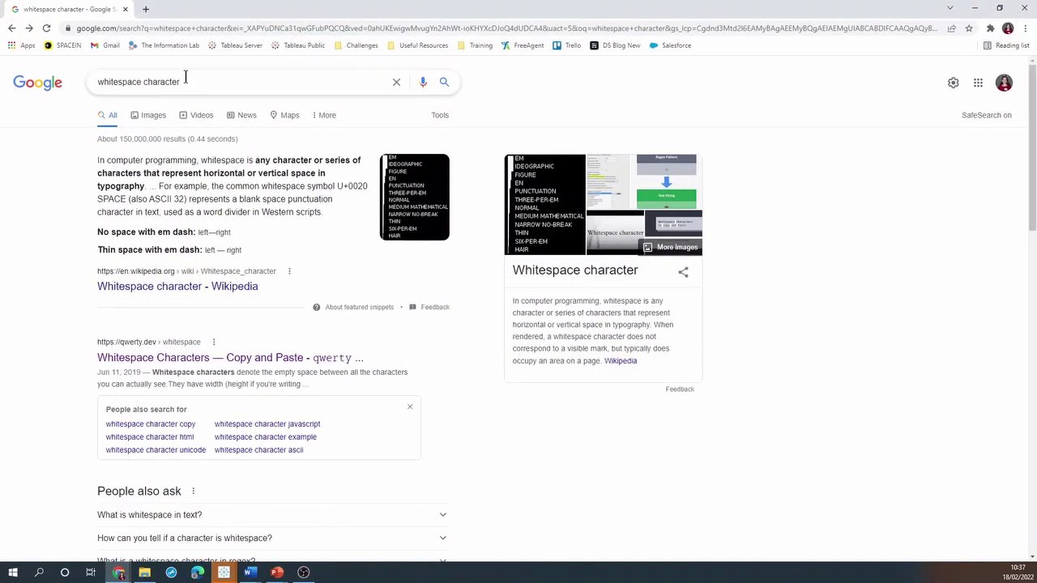
Step: Copy the braille blank character from the qwerty.dev whitespace page and return to Tableau
left_click_drag(184, 81, 55, 86)
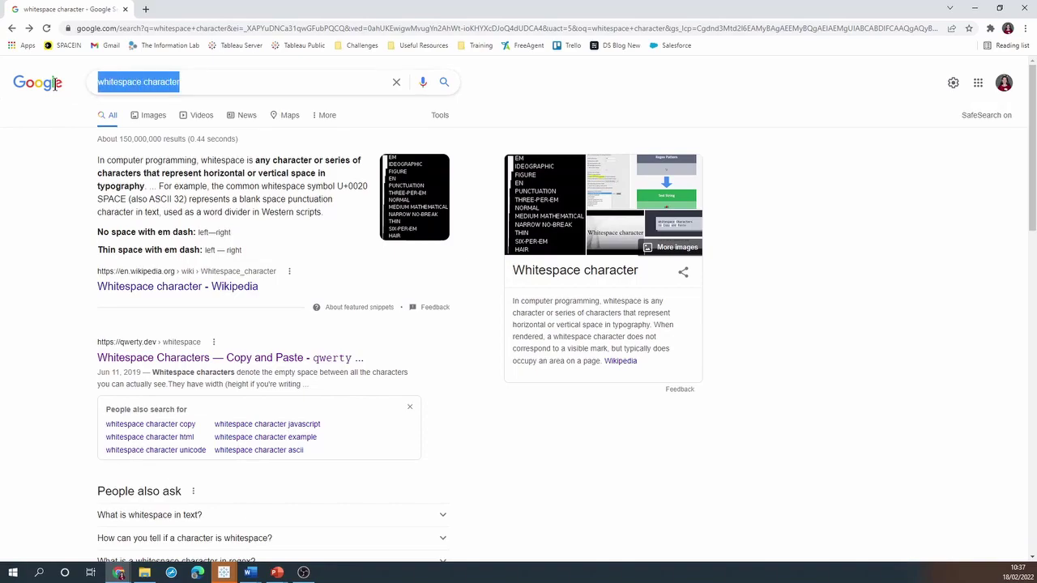
left_click(140, 358)
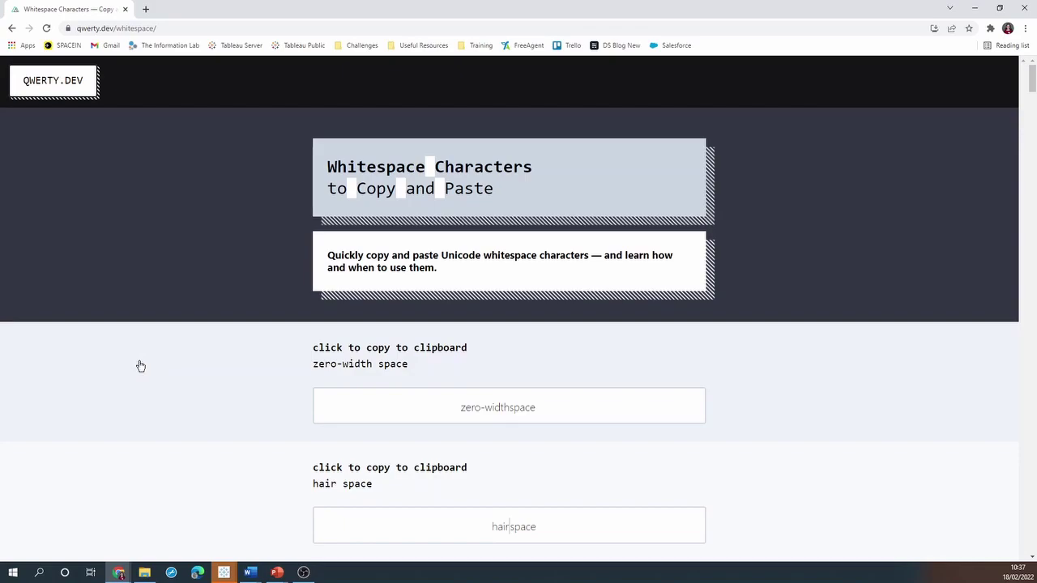
scroll(537, 268, "down", 2)
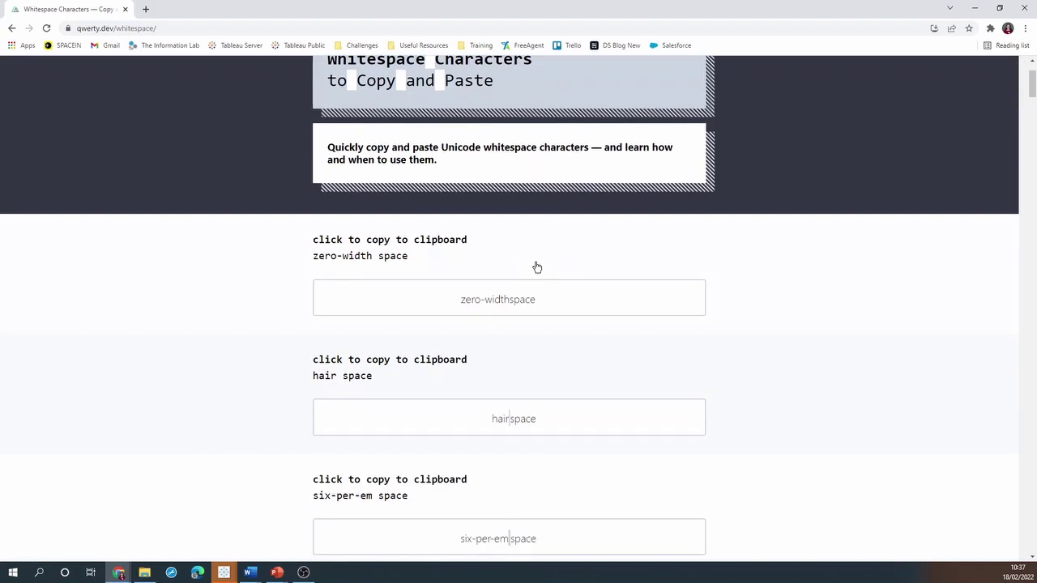
scroll(537, 269, "down", 3)
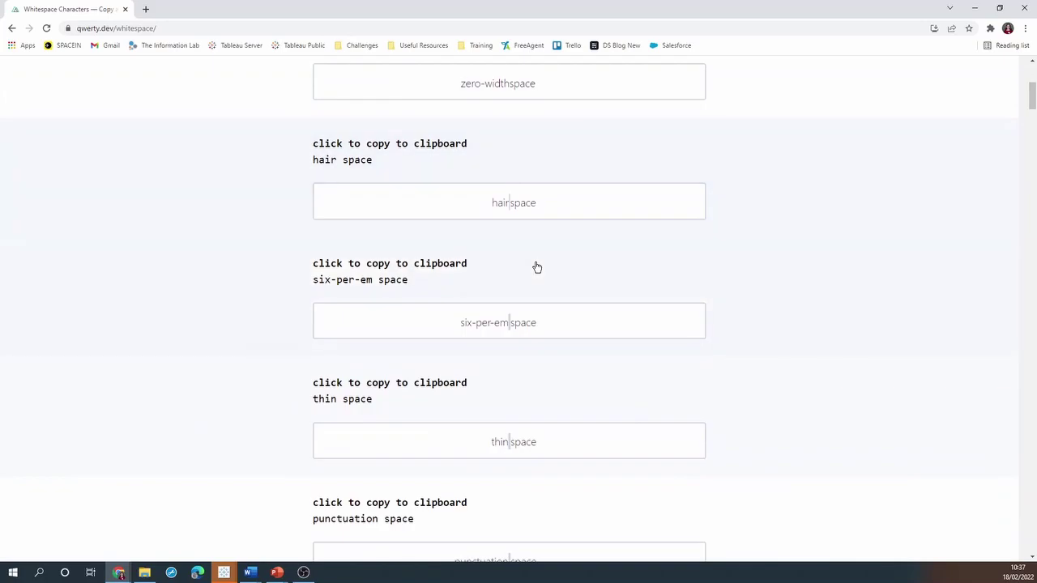
scroll(537, 268, "down", 2)
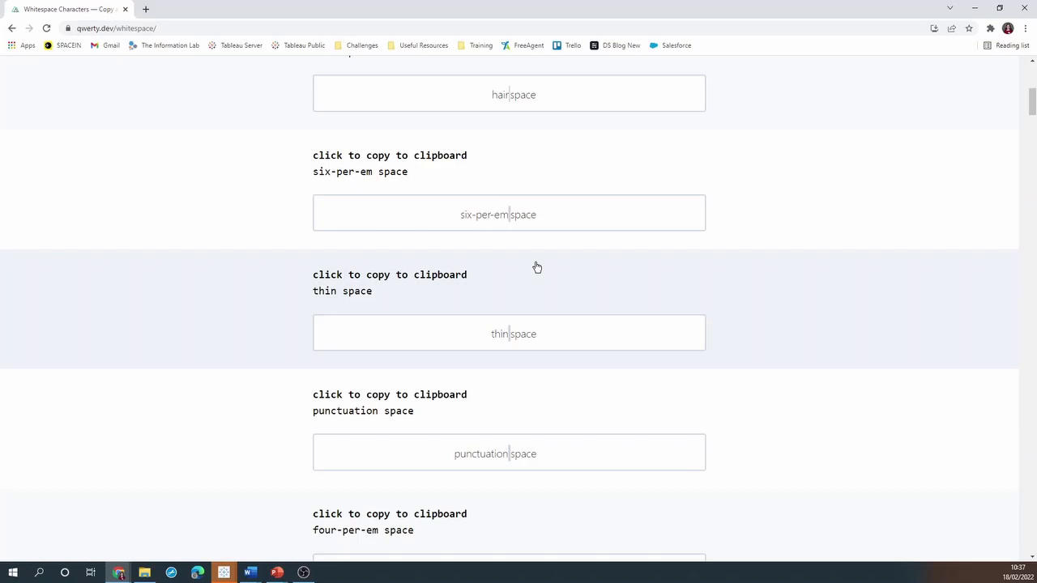
scroll(536, 267, "down", 5)
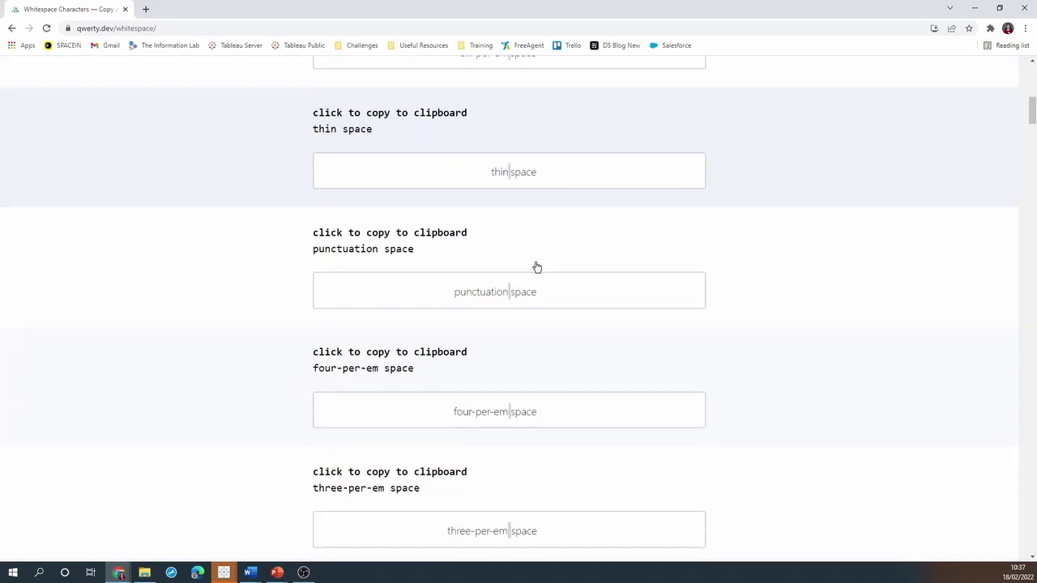
scroll(536, 267, "down", 6)
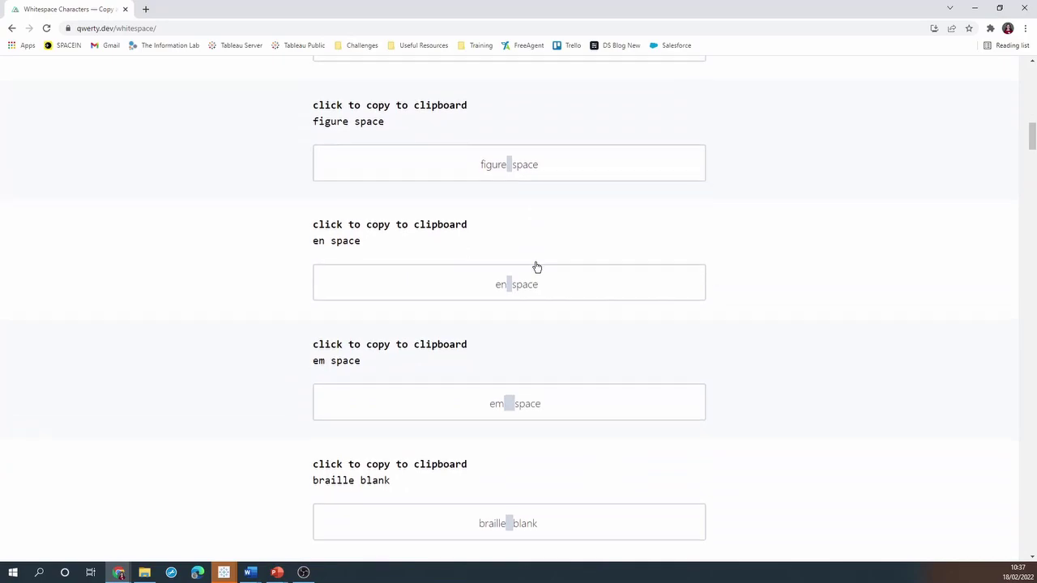
scroll(537, 267, "up", 2)
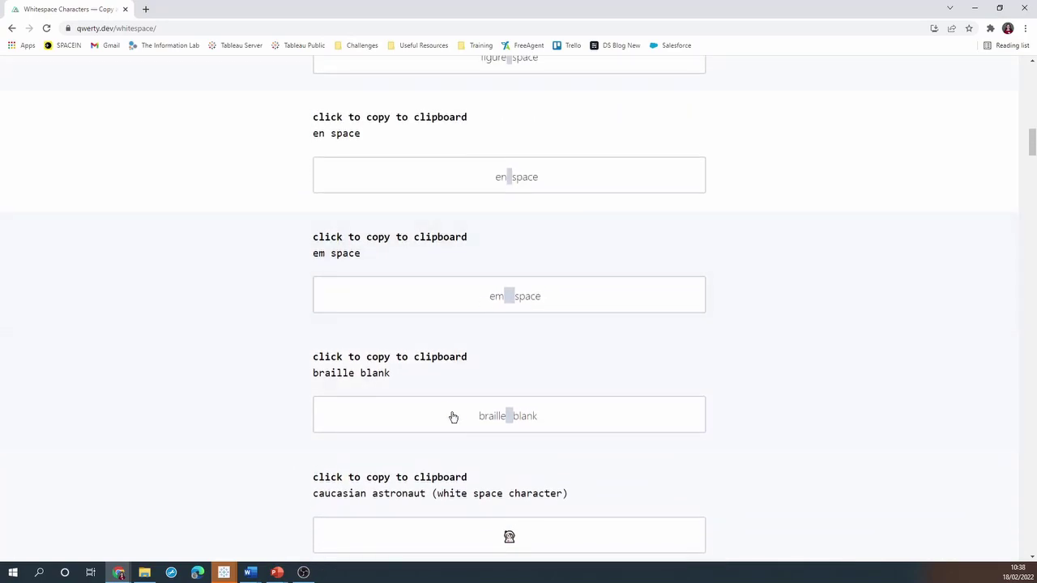
left_click(521, 420)
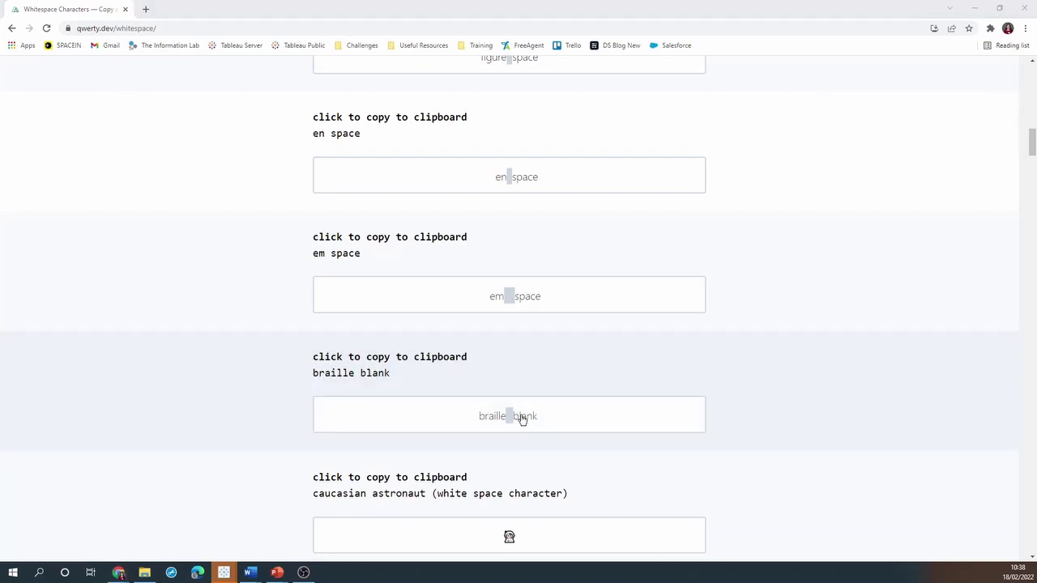
key("alt+Tab")
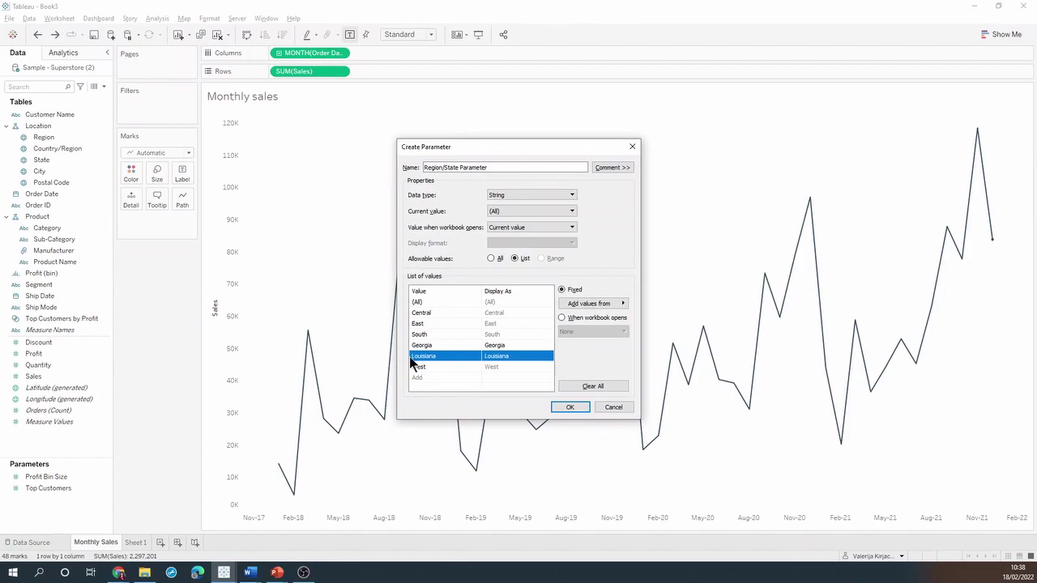
Step: Paste the blank character before the Georgia and Louisiana display names to indent them
mouse_move(486, 348)
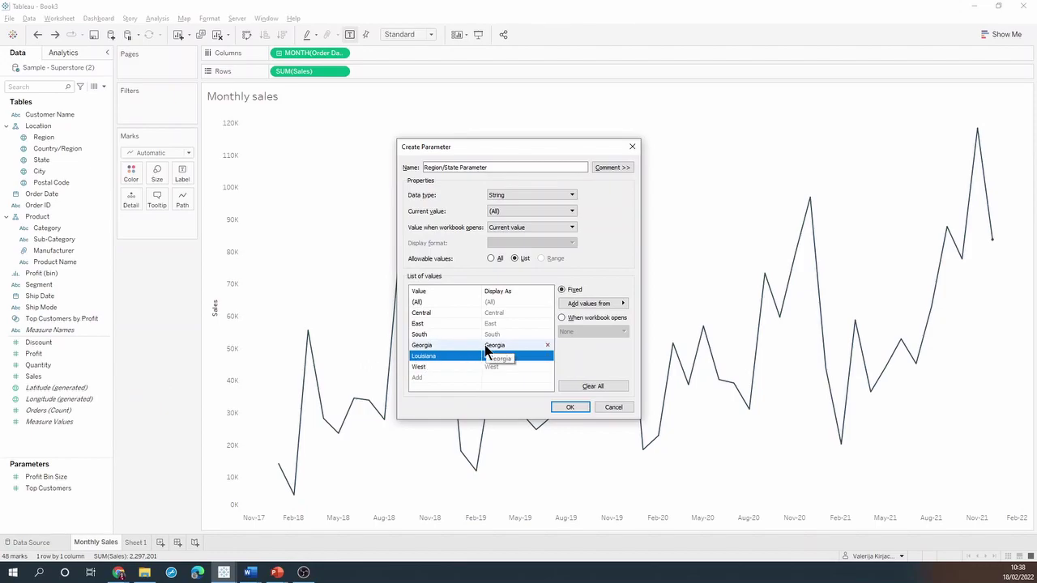
left_click(489, 347)
left_click(489, 346)
left_click(490, 345)
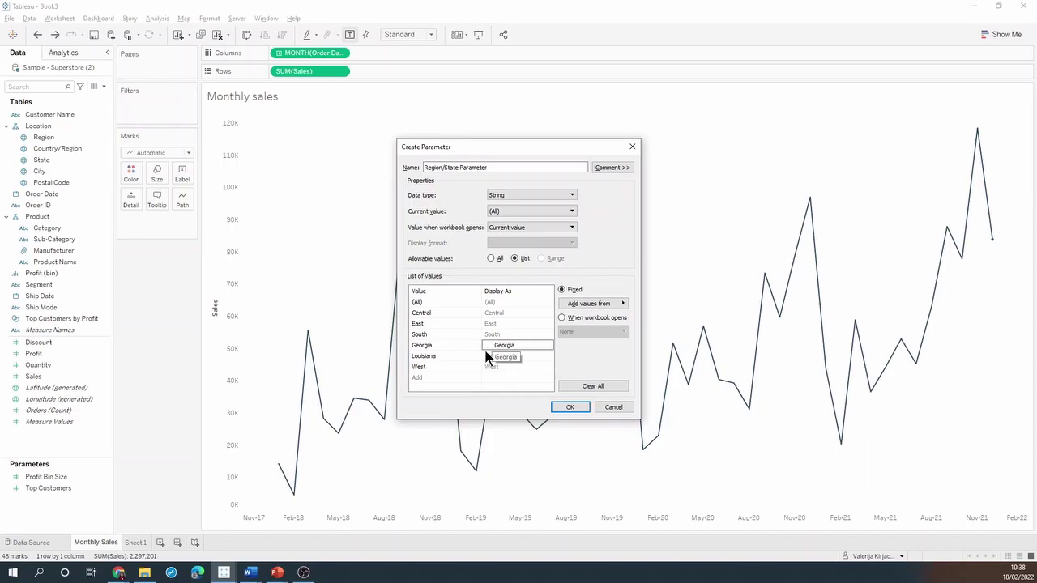
left_click(487, 358)
left_click(486, 355)
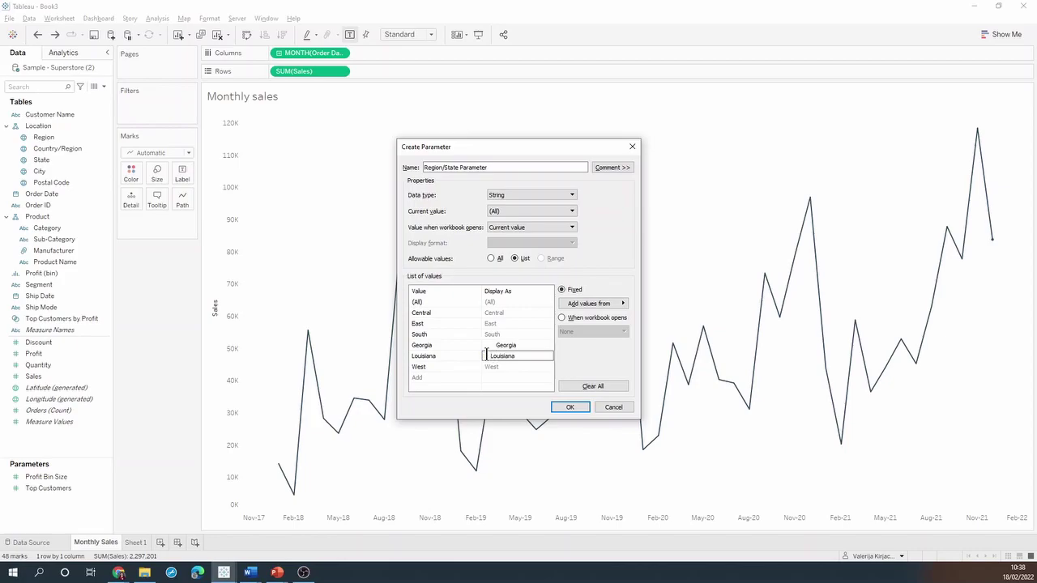
Step: Save the parameter, show its control on the sheet, and check its indented values
left_click(571, 406)
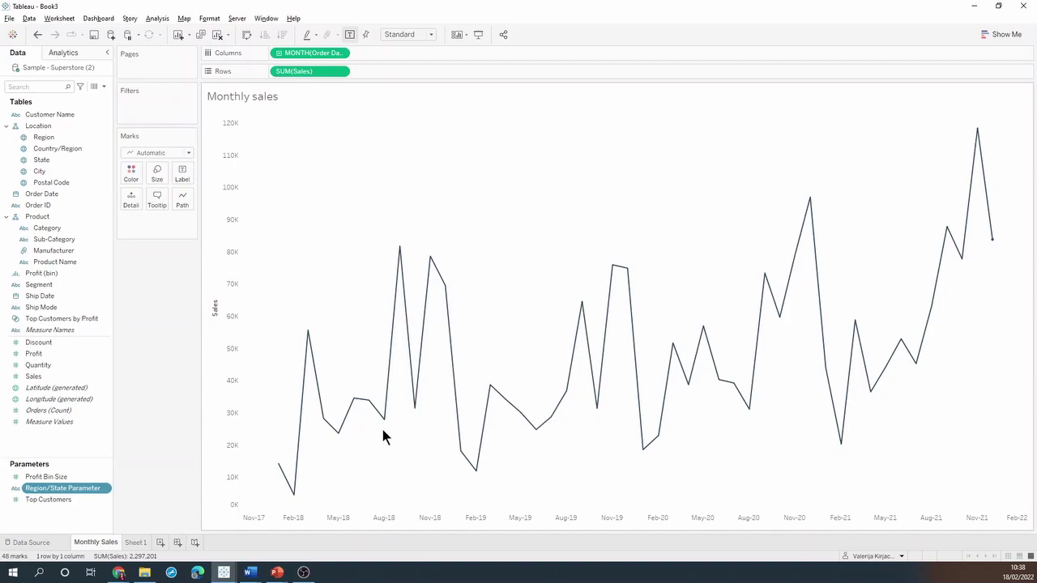
right_click(65, 488)
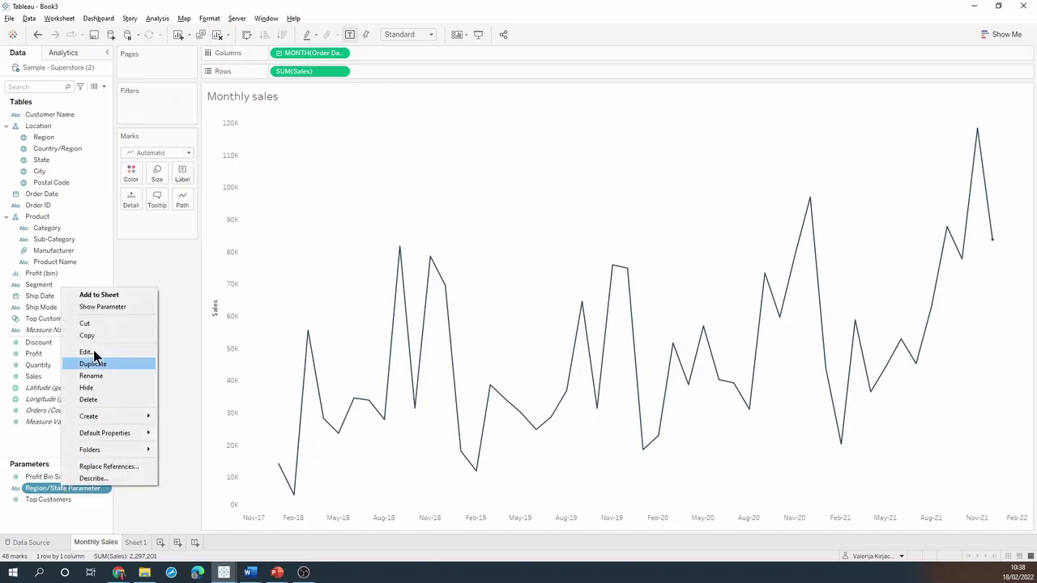
left_click(112, 308)
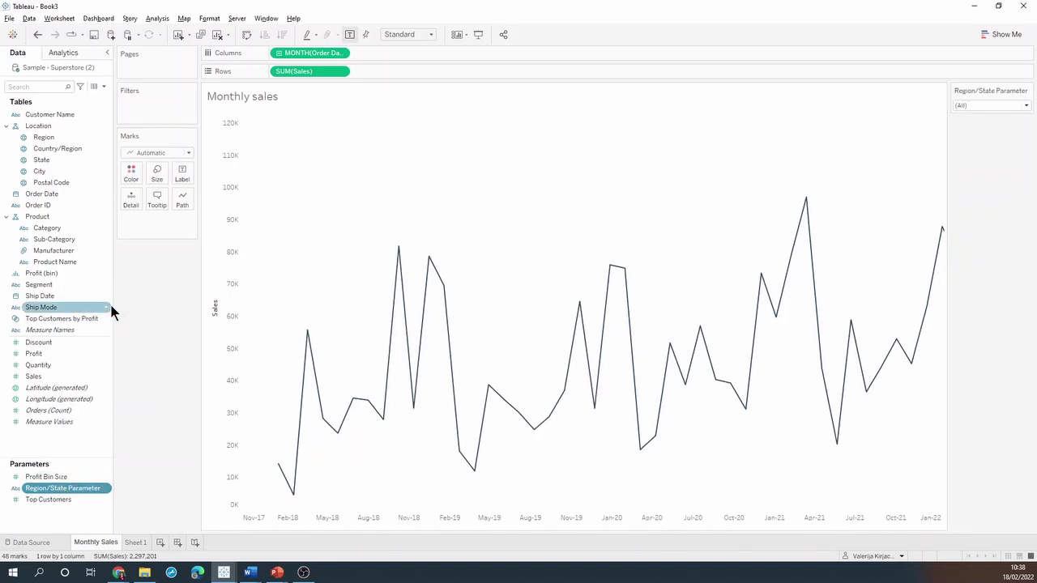
left_click(1020, 109)
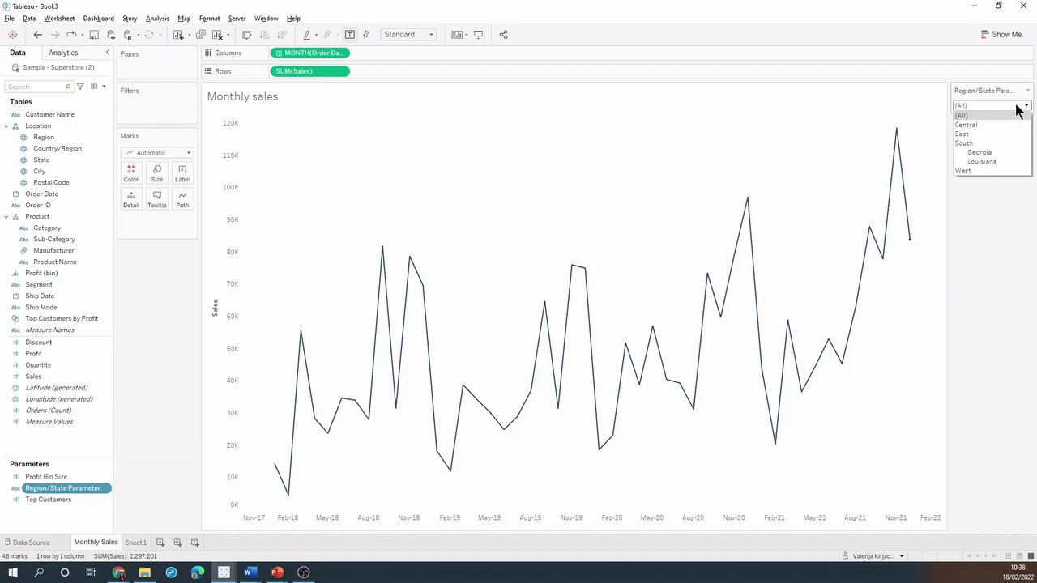
Step: Create a calculated field named 'FILTER: Rrgion/State'
left_click(105, 91)
left_click(104, 87)
left_click(73, 97)
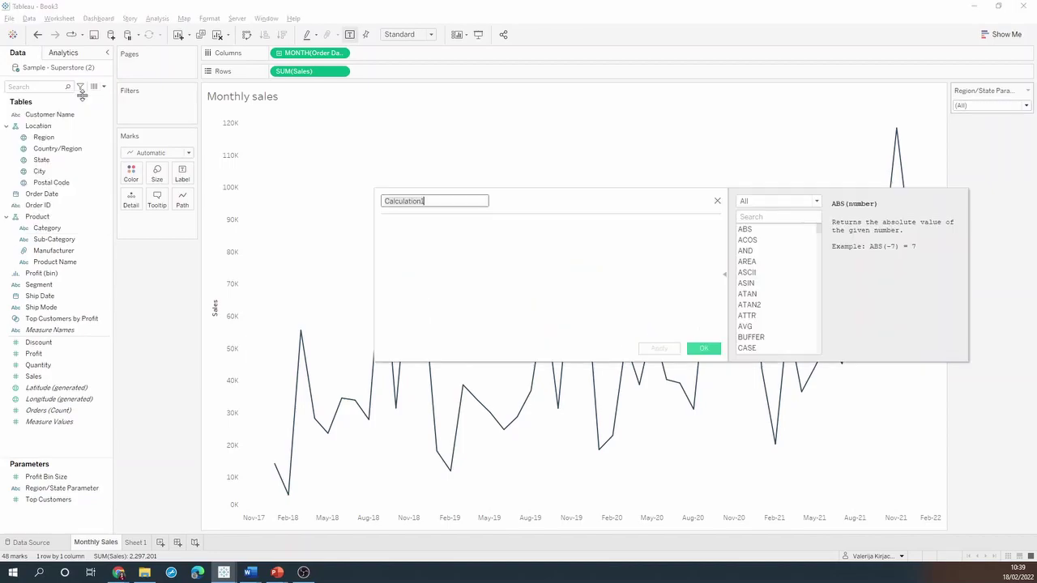
left_click_drag(456, 203, 354, 199)
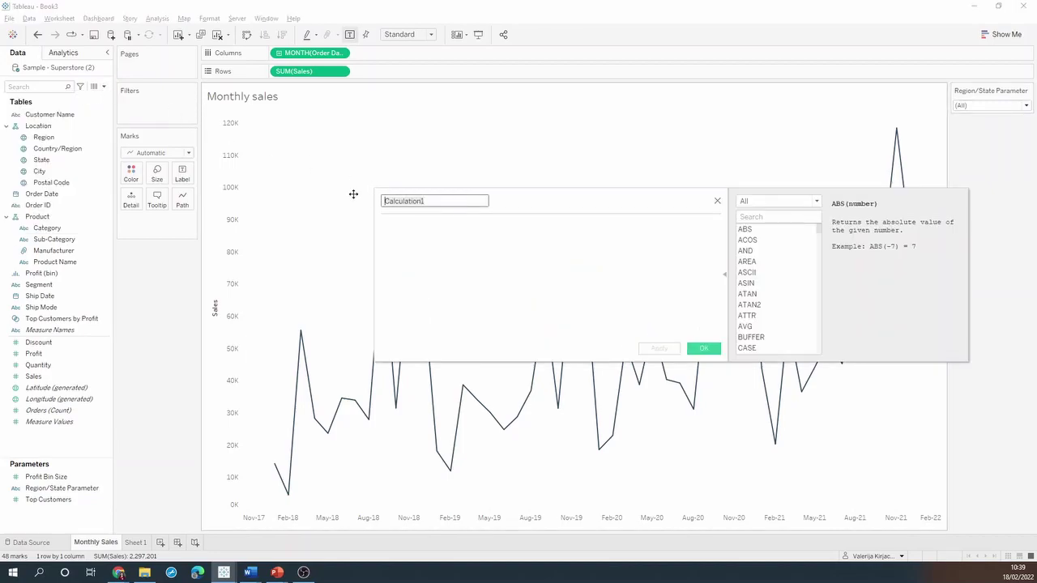
type("FILTER")
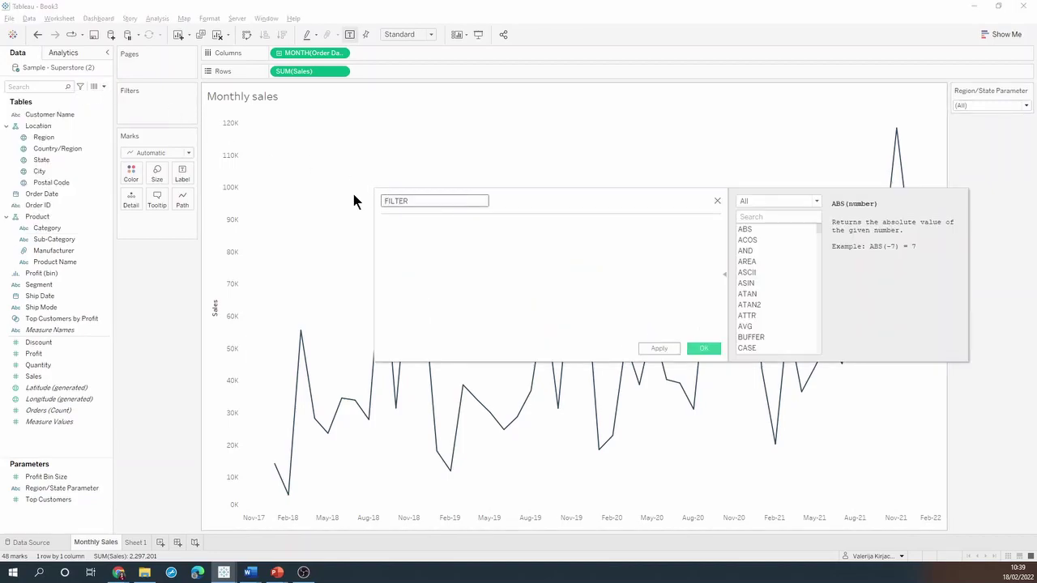
type(": Rrgion/State")
key("Tab")
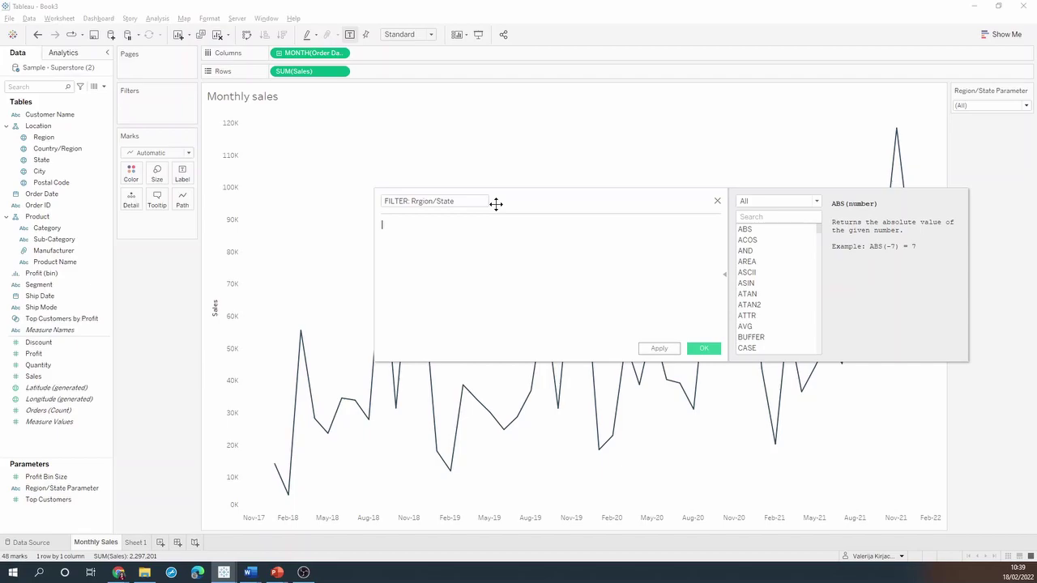
Step: Start the formula with CASE [Region/State Parameter] and WHEN '(All)' THEN TRUE
type("CASE regi")
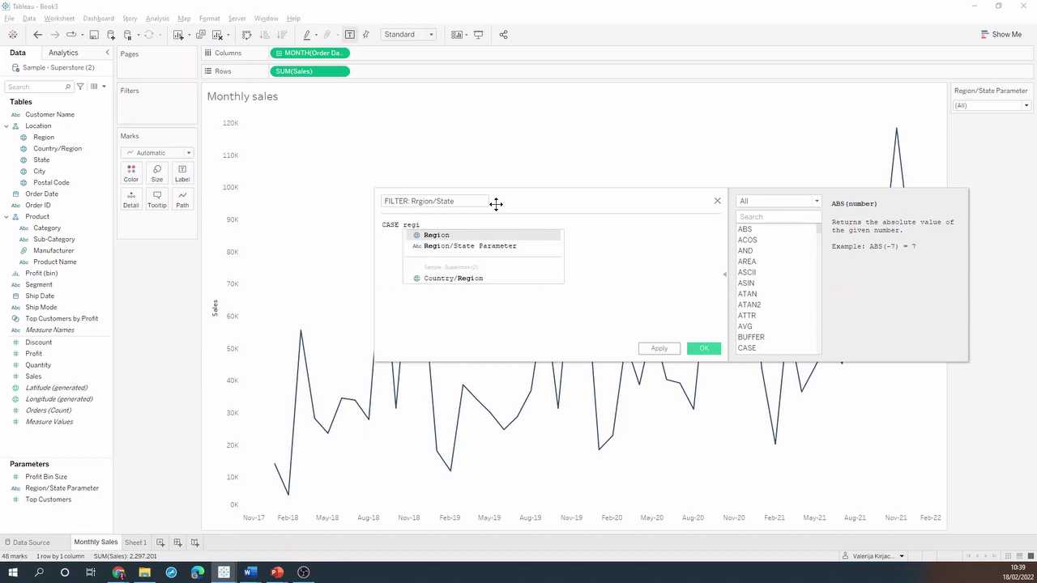
key("Down")
key("Return")
key("Return")
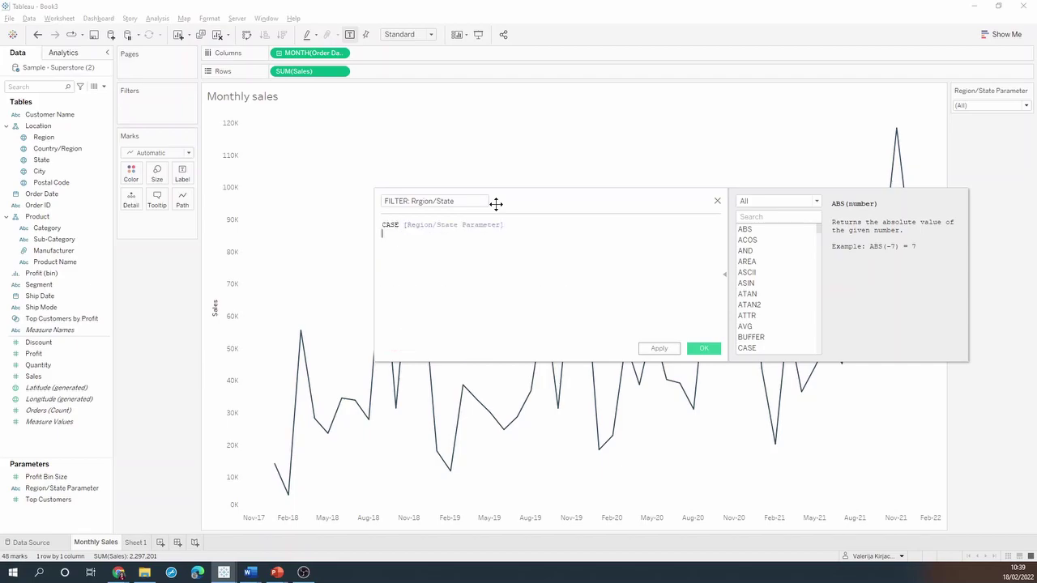
type("WHEN '(All)")
key("BackSpace")
type("' THEN TRUE")
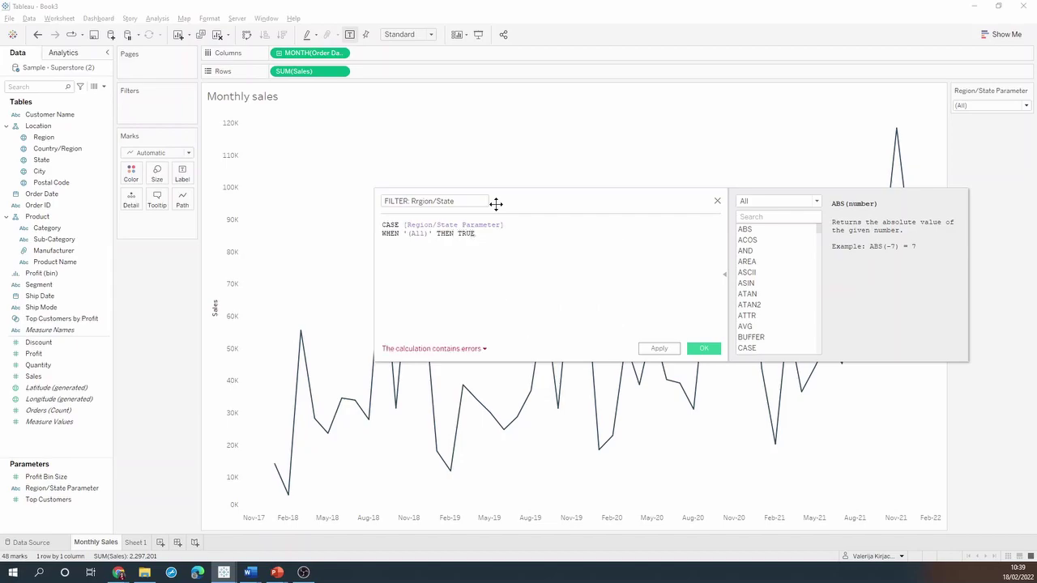
key("Return")
Step: Add WHEN 'Georgia' and WHEN 'Louisiana' branches returning [State] = [Region/State Parameter]
type("WHEN 'Ge")
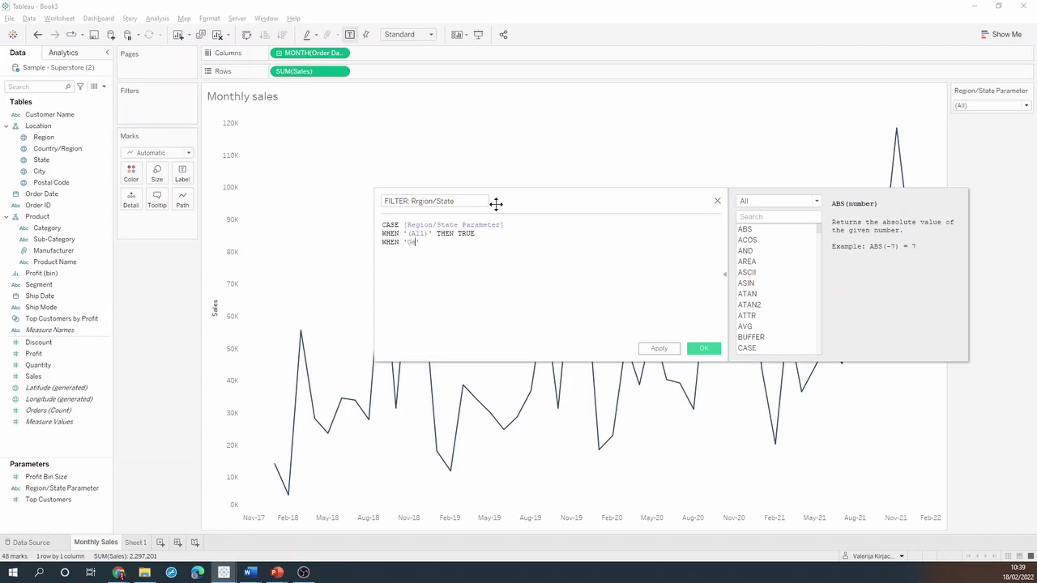
type("orgia' THEN stat")
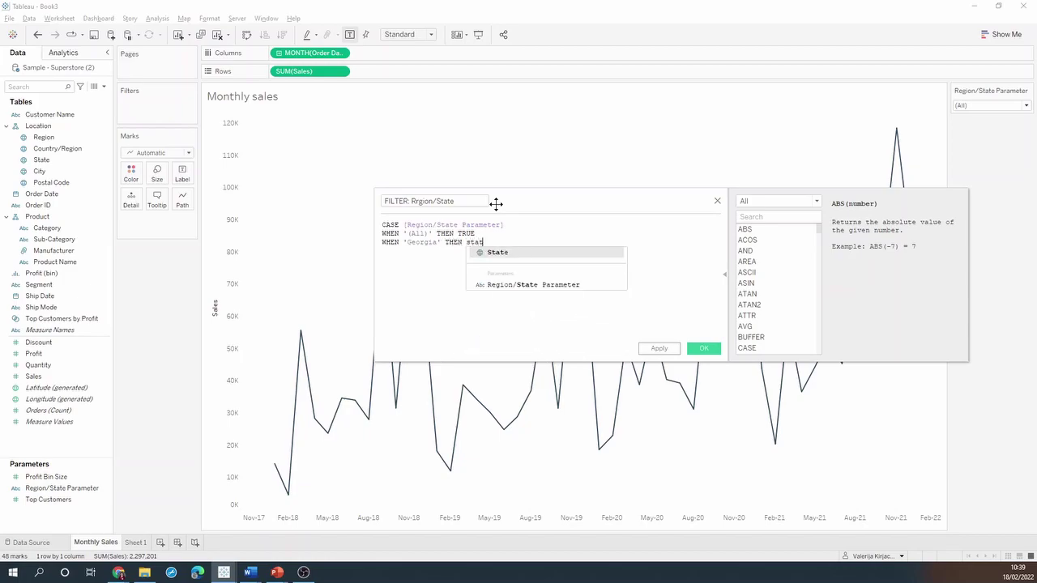
key("Return")
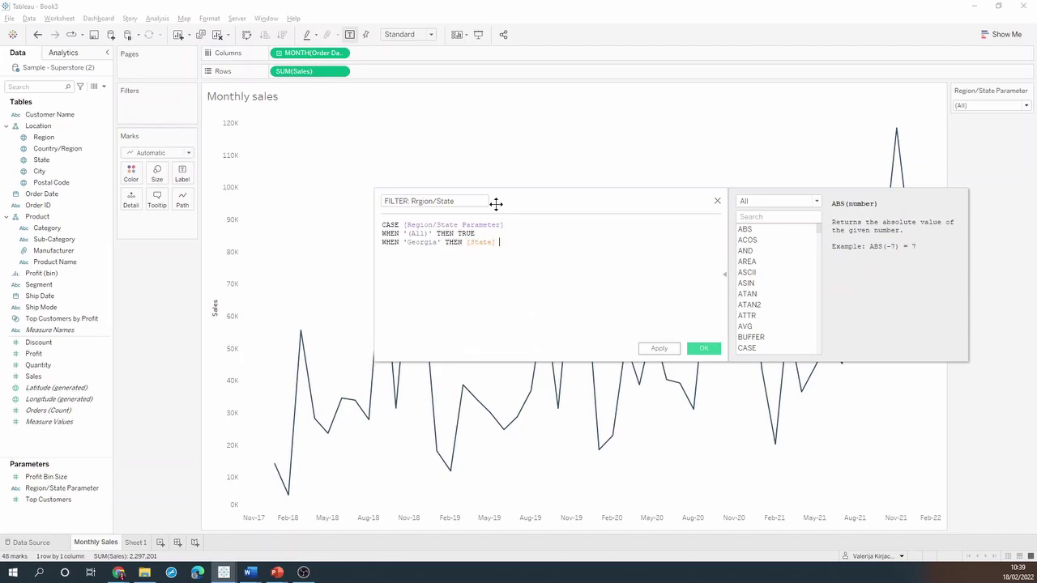
type("= re")
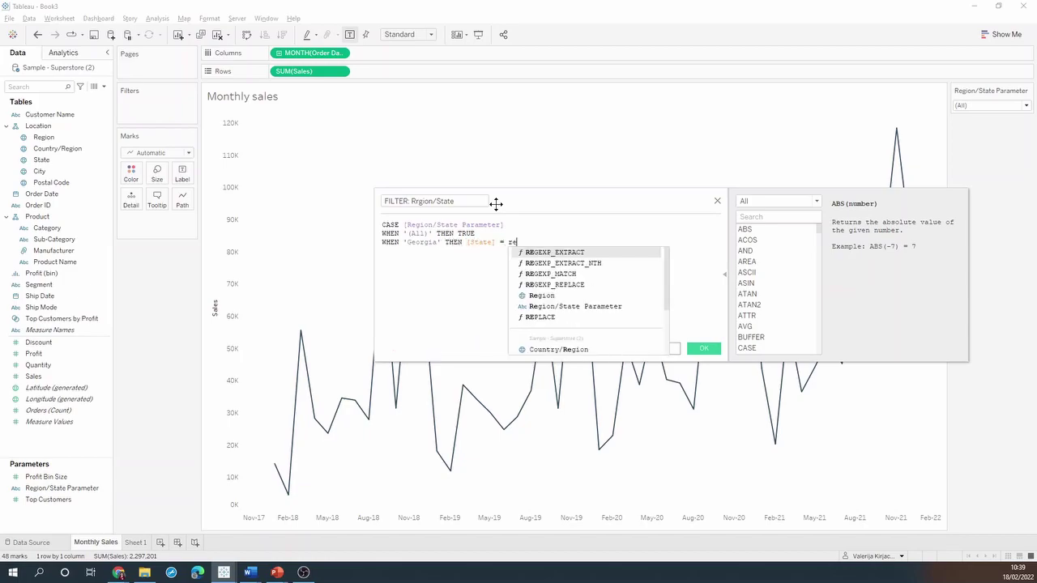
key("Down")
key("Down")
key("Down")
key("Down")
key("Down")
key("Return")
key("Return")
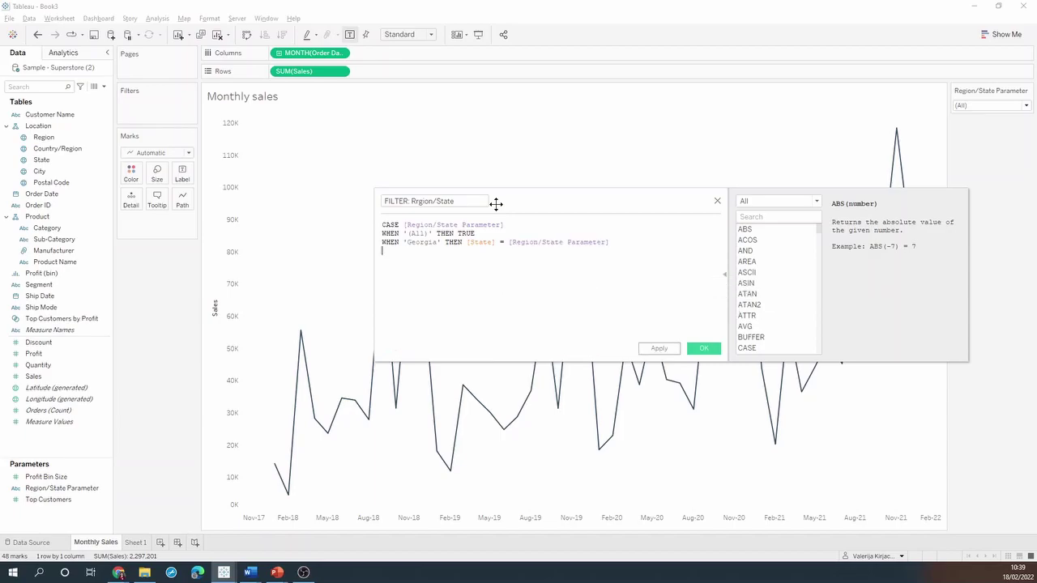
type("WHEN 'Louisiana' T")
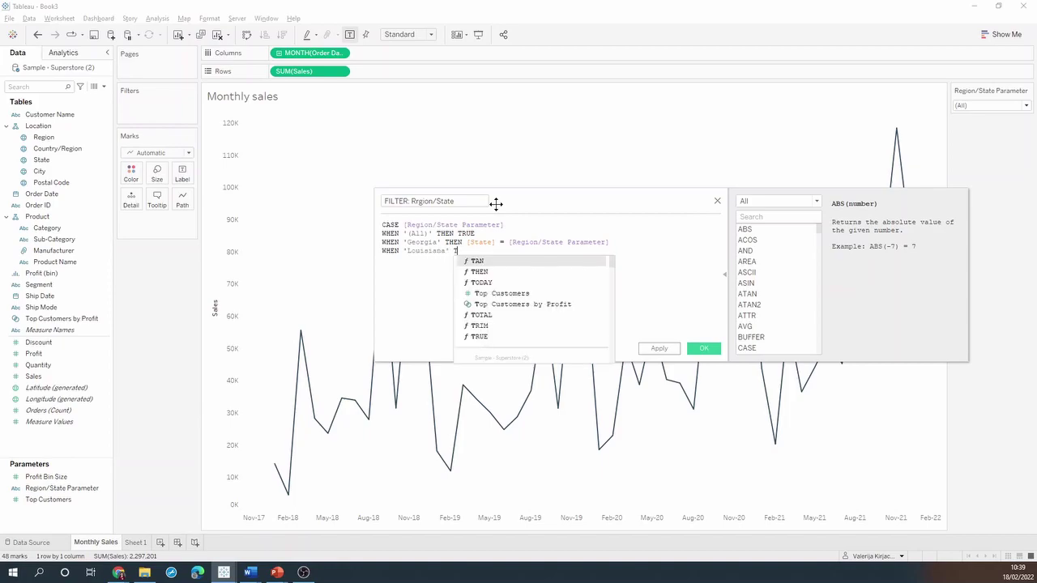
type("HEN Sta")
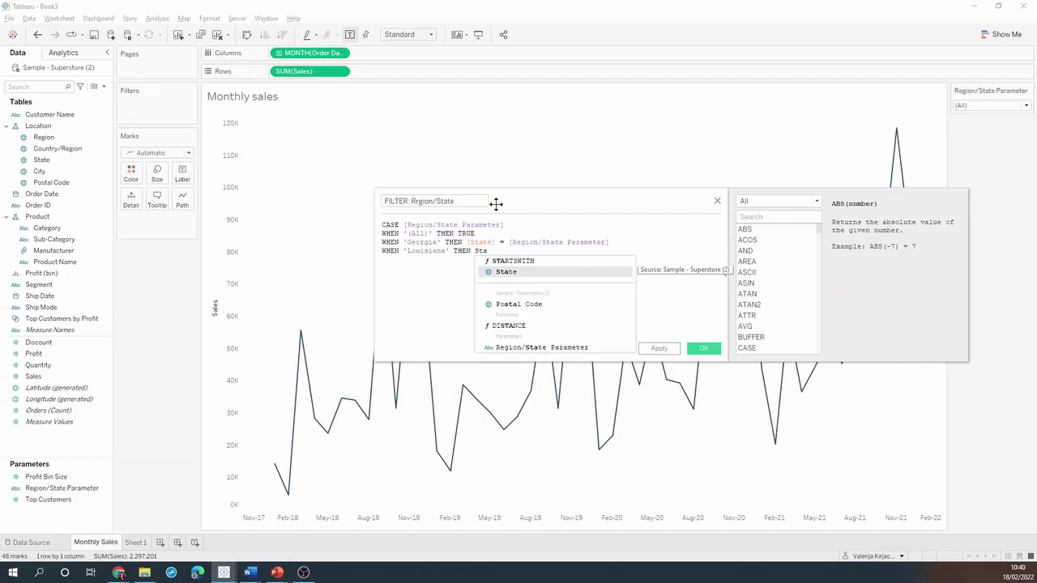
key("Return")
type("= regio")
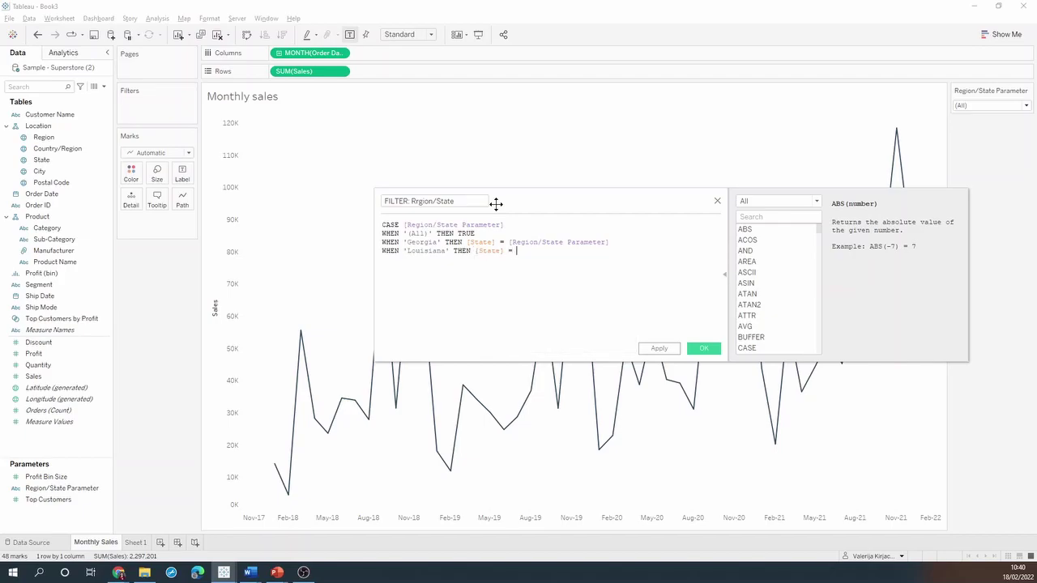
key("Down")
key("Return")
key("Return")
Step: Finish with ELSE [Region] = [Region/State Parameter] and END
type("ELSE region")
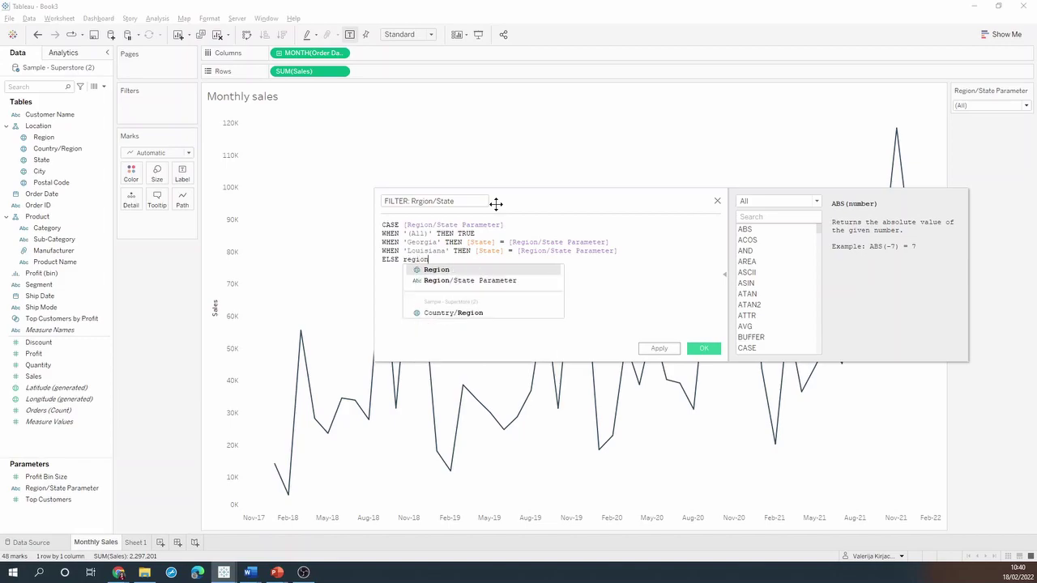
key("Return")
type("= reg")
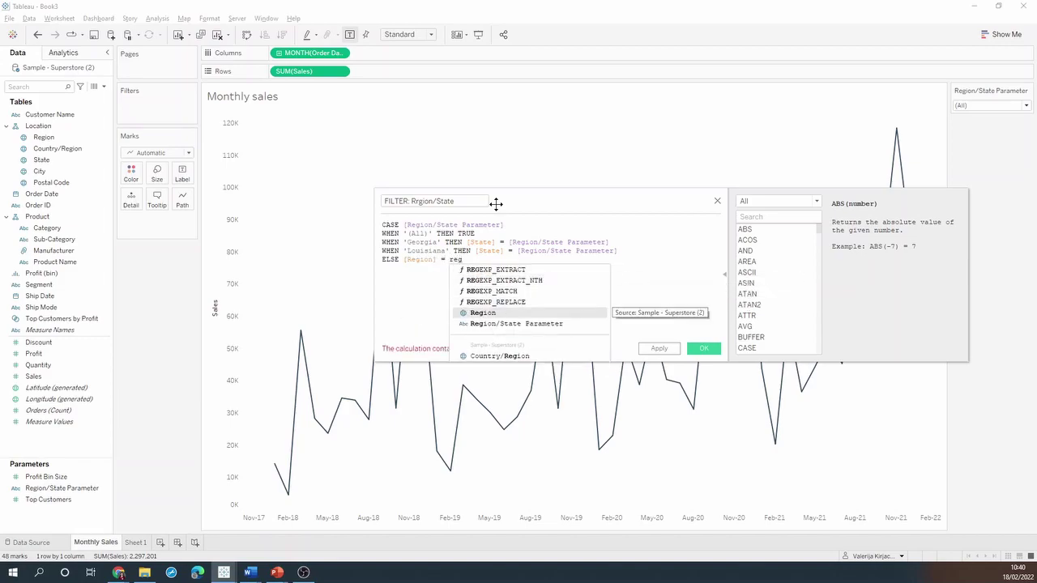
key("Down")
key("Return")
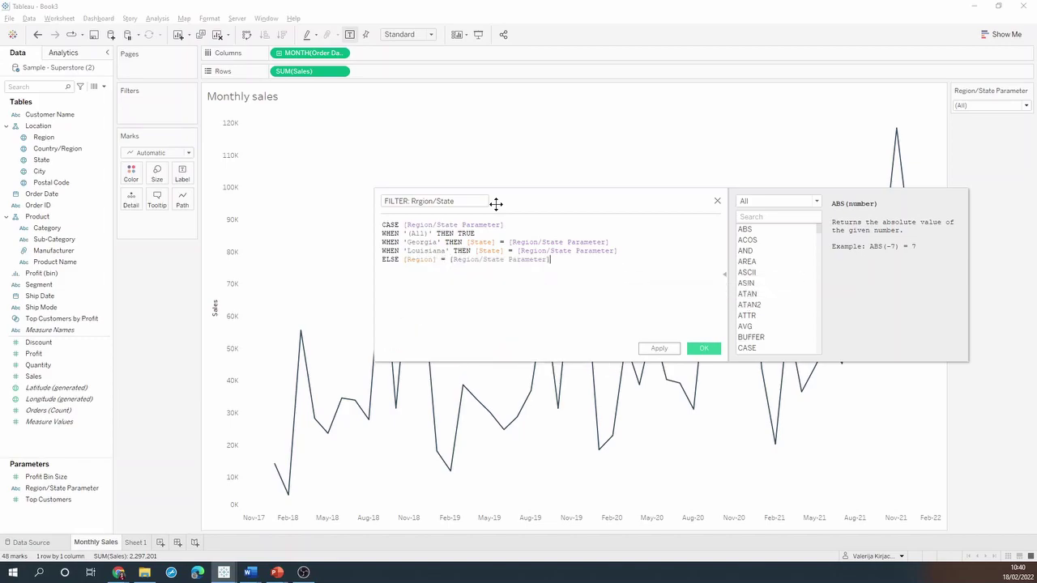
type("END")
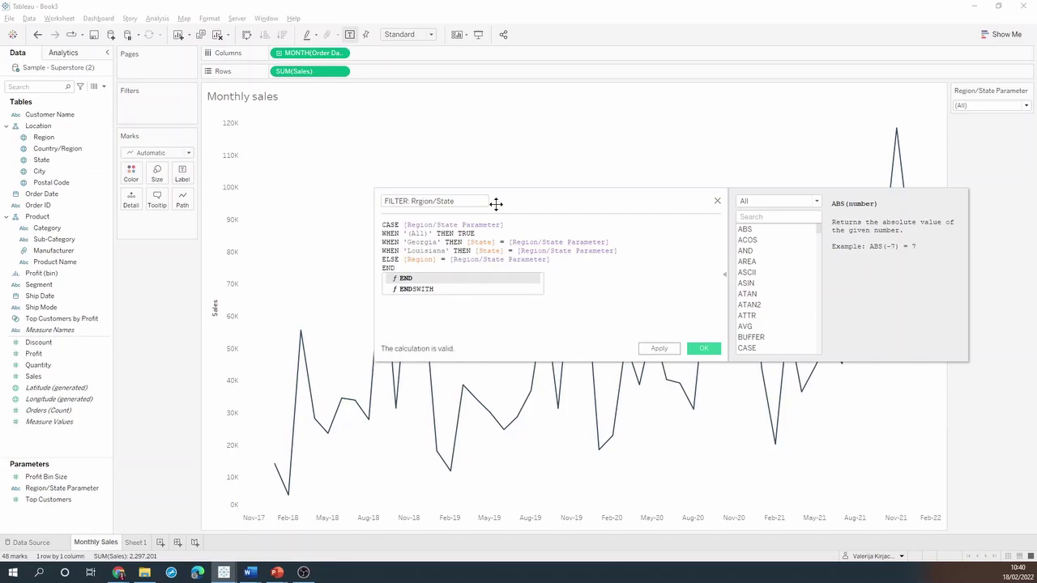
Step: Save the calculation and filter the sheet to FILTER: Rrgion/State = True
left_click(712, 348)
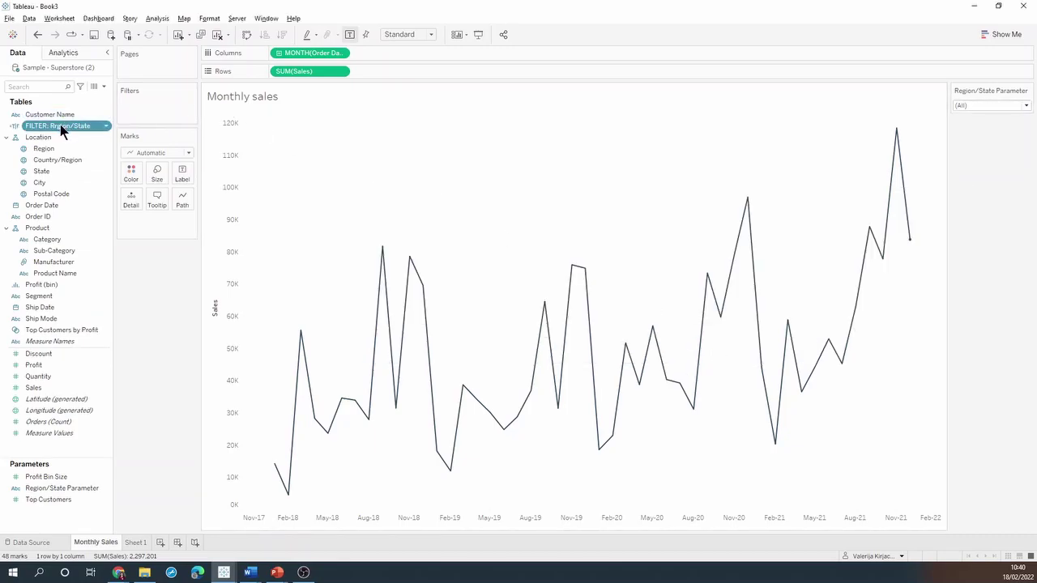
left_click_drag(61, 127, 143, 115)
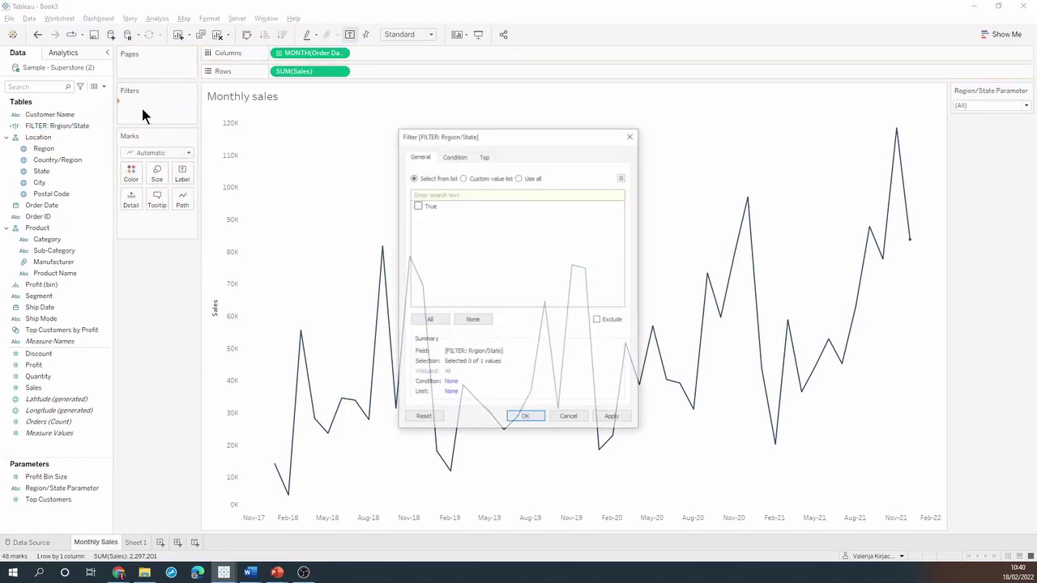
left_click(416, 205)
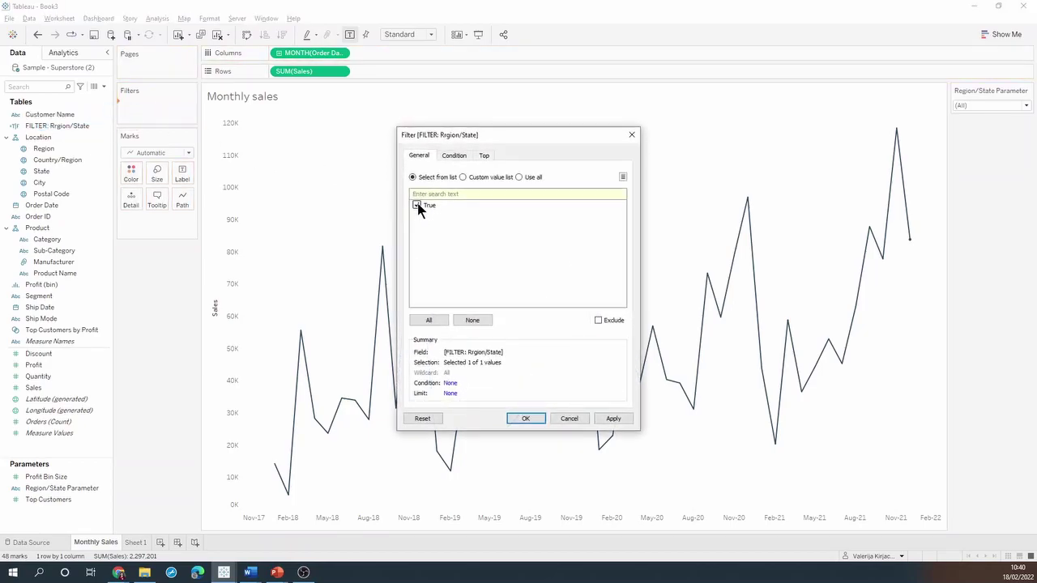
left_click(526, 419)
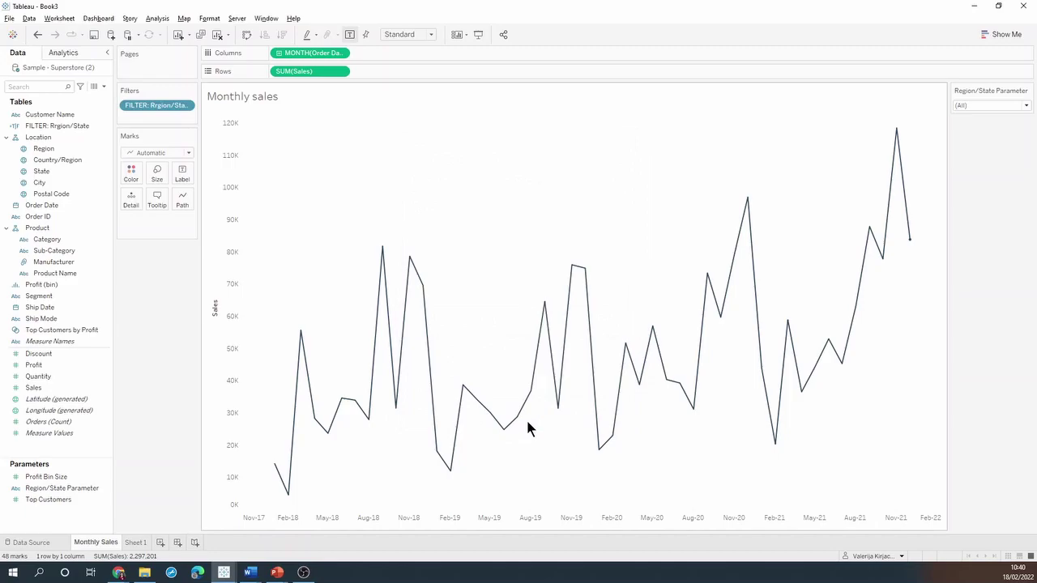
left_click(1026, 105)
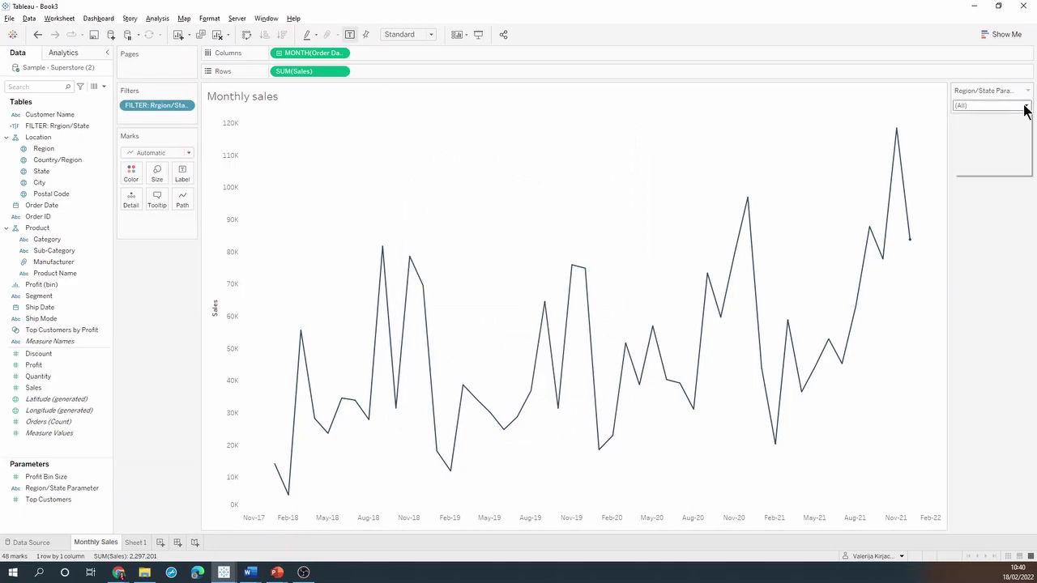
Step: Switch the Region/State Parameter to Central, then South, then Georgia, leaving Georgia's monthly sales (49,096) shown
left_click(1010, 126)
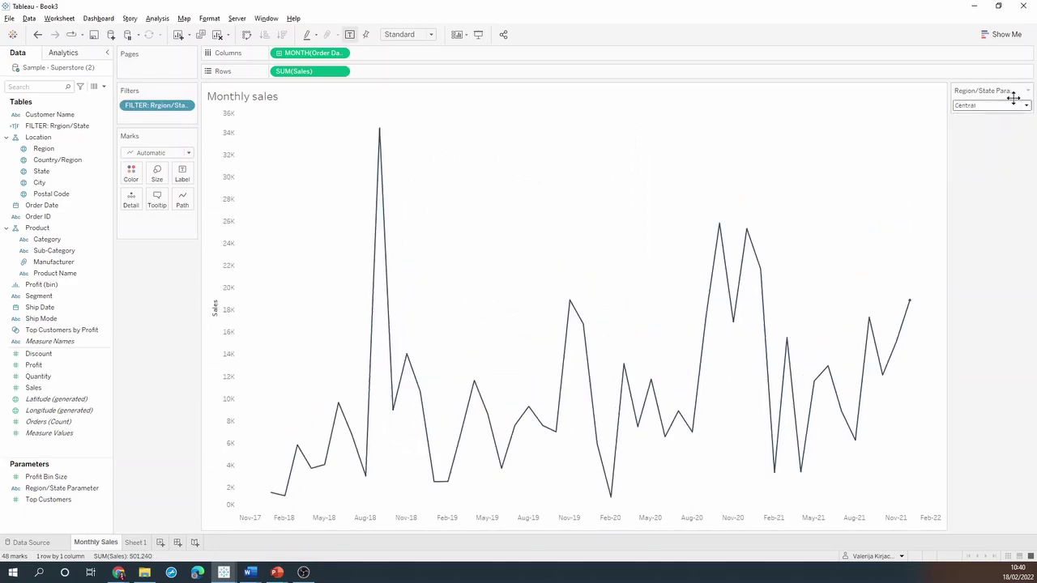
left_click(1026, 105)
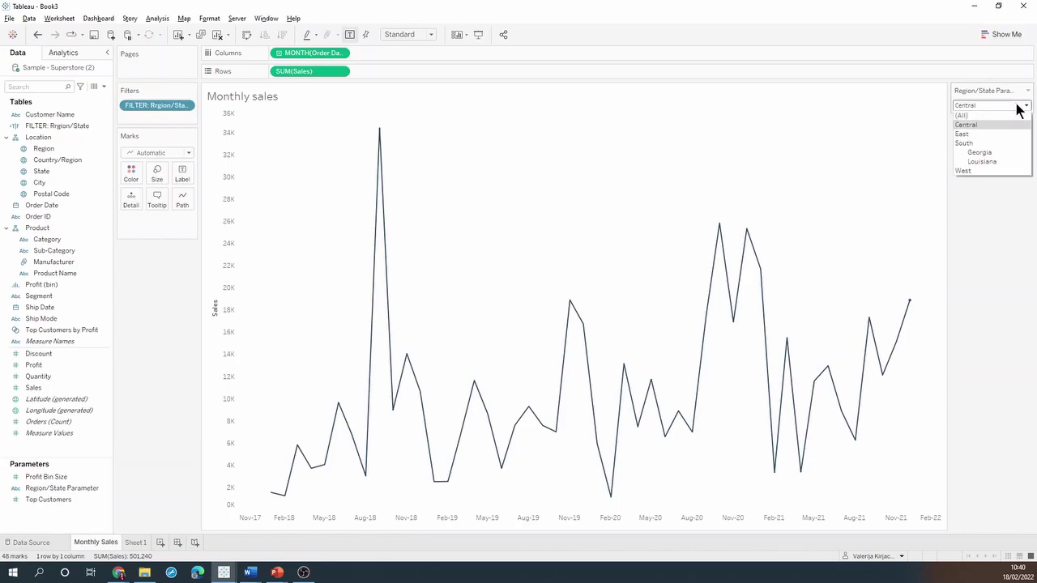
left_click(1003, 144)
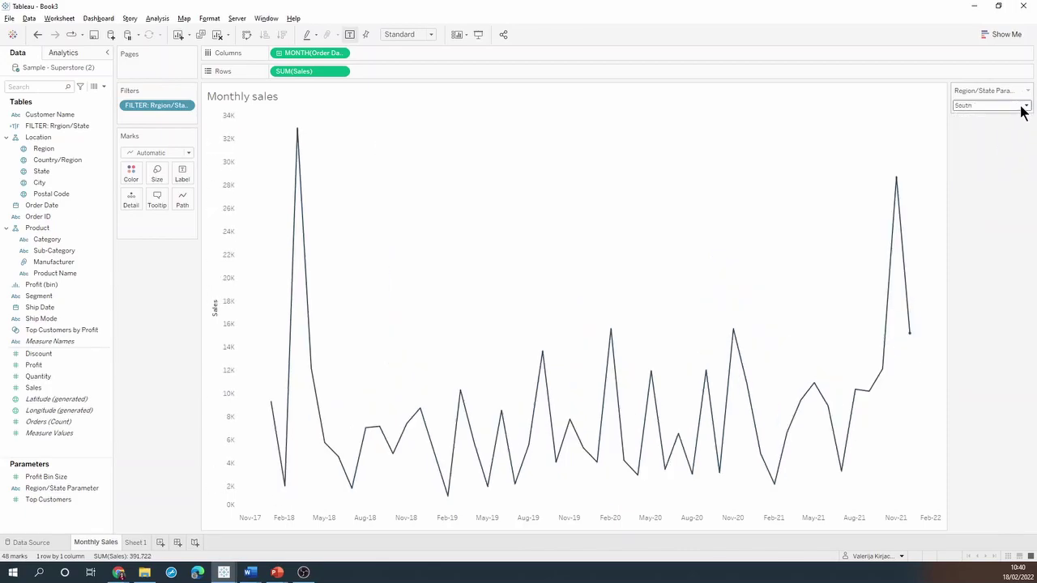
left_click(1025, 106)
left_click(1006, 153)
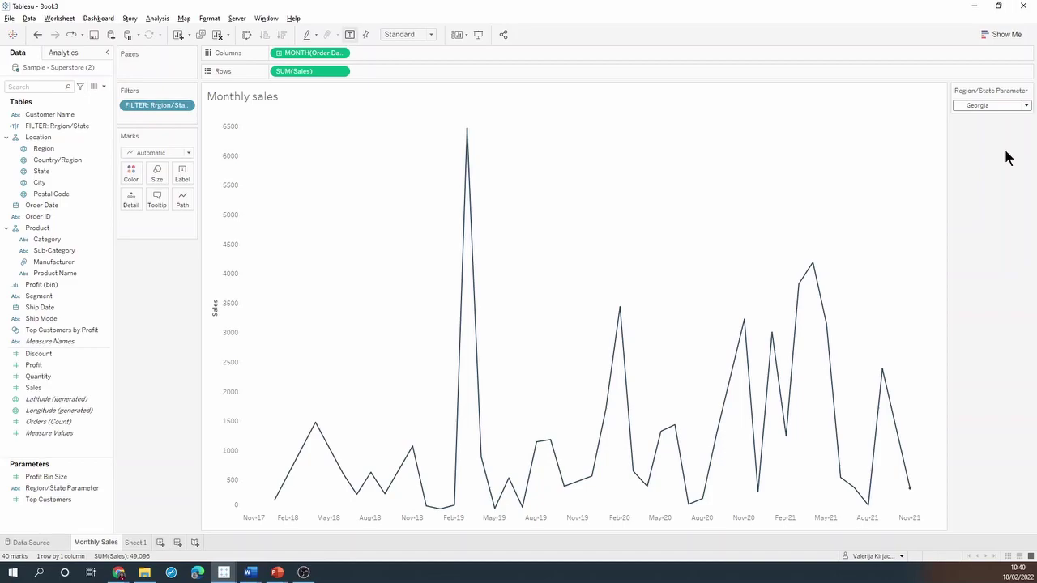
left_click(1025, 106)
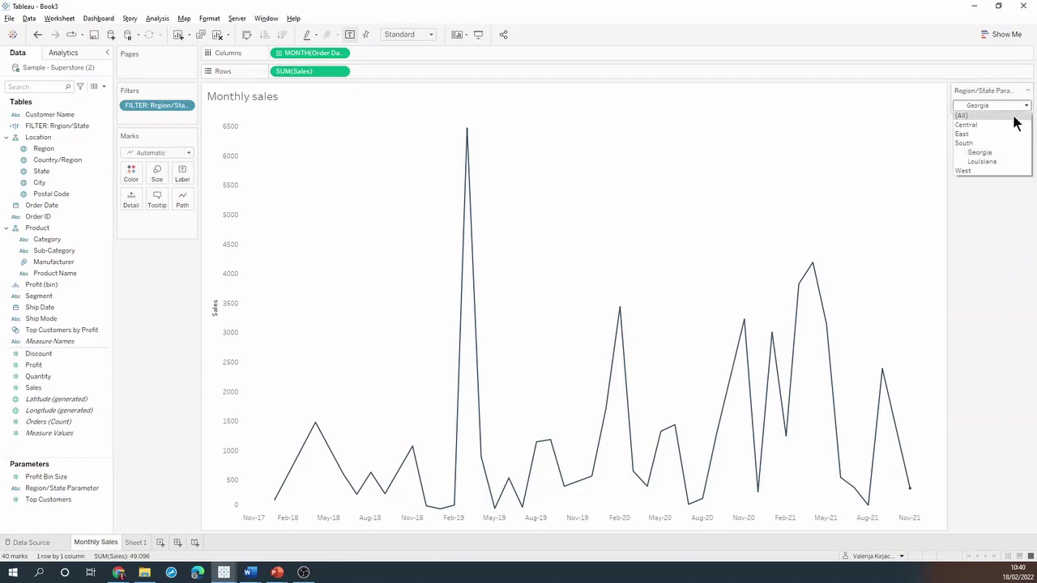